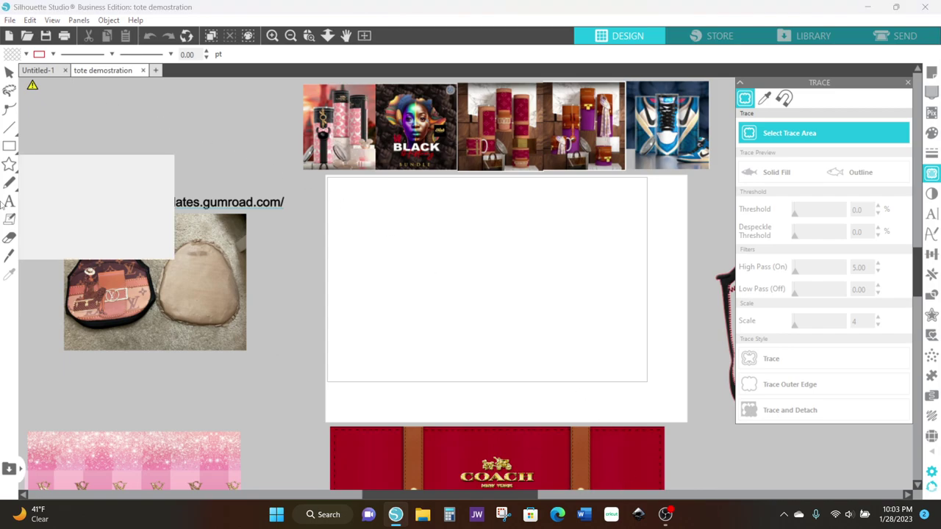
Move the Coach tote image from below the canvas up onto the white page, then deselect it
left_click(9, 72)
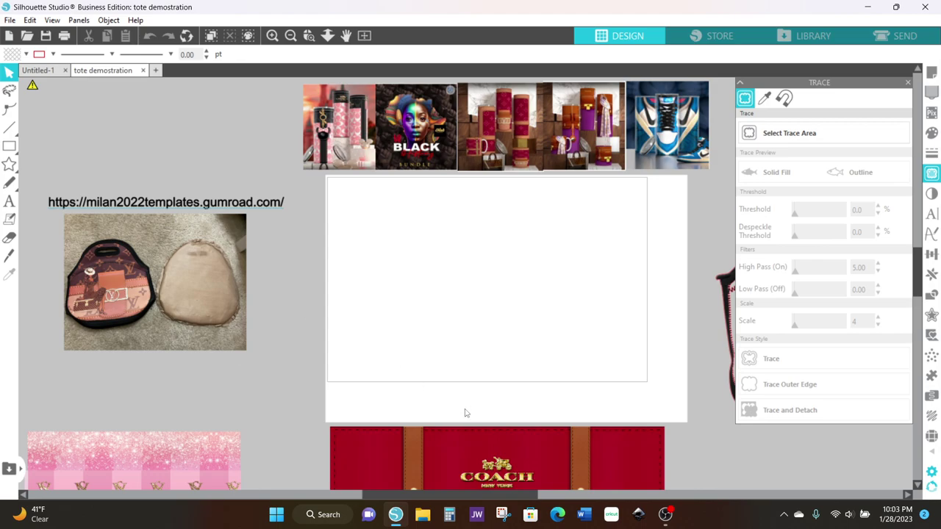
left_click_drag(487, 455, 502, 208)
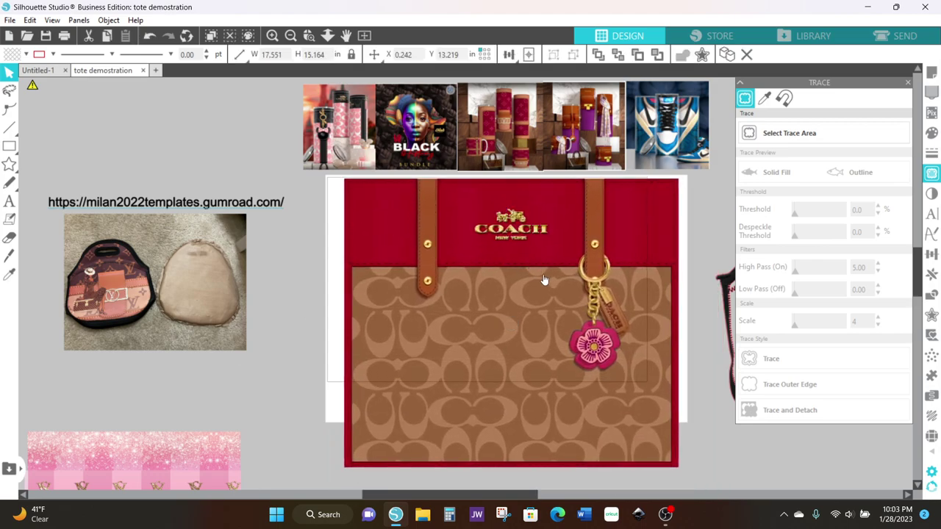
key("Escape")
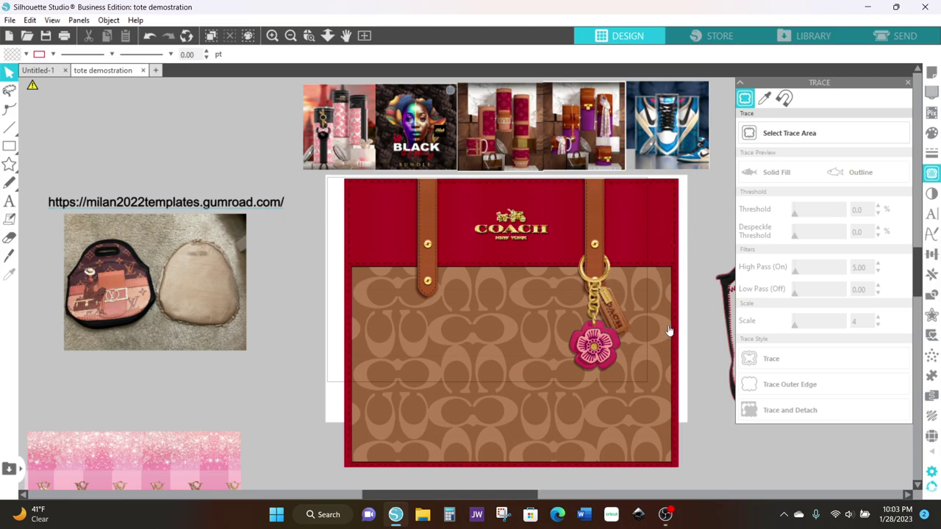
Set the print page setup to Super B (13 x 19 in) landscape paper
left_click(10, 20)
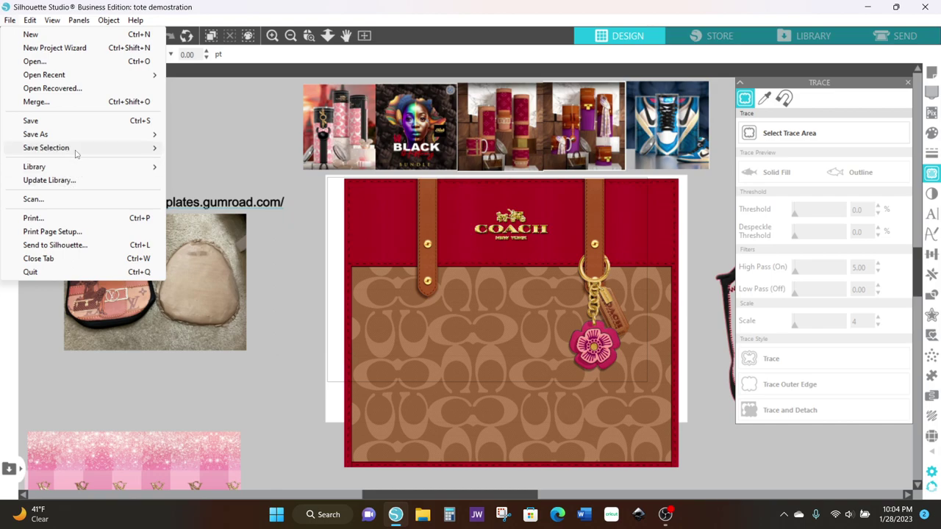
left_click(76, 232)
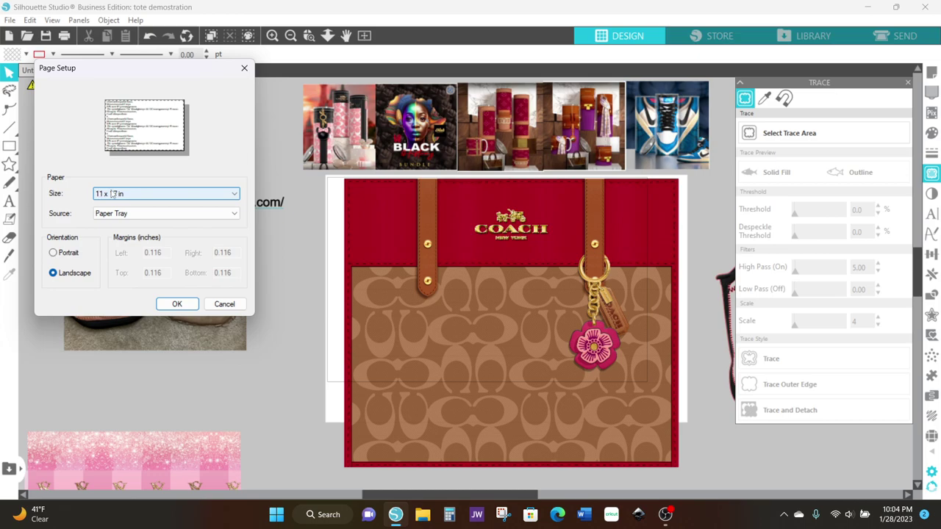
left_click(112, 194)
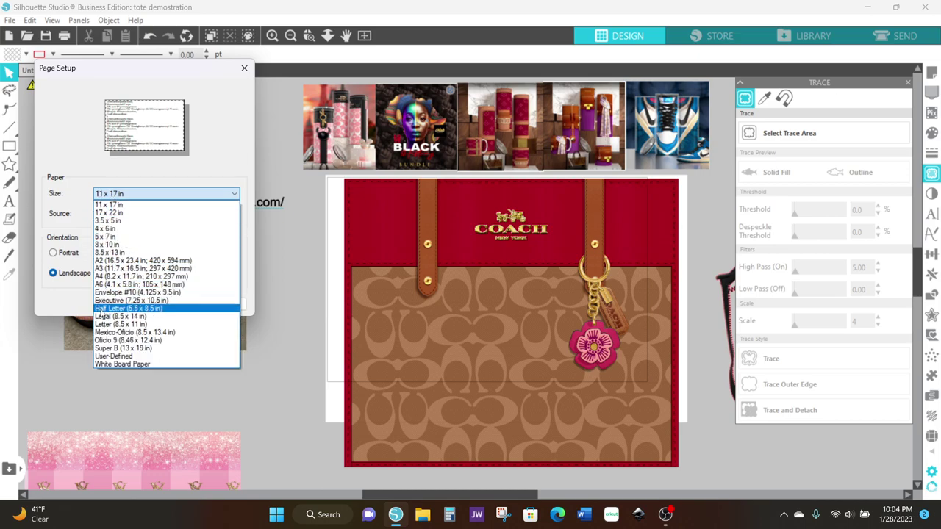
left_click(114, 349)
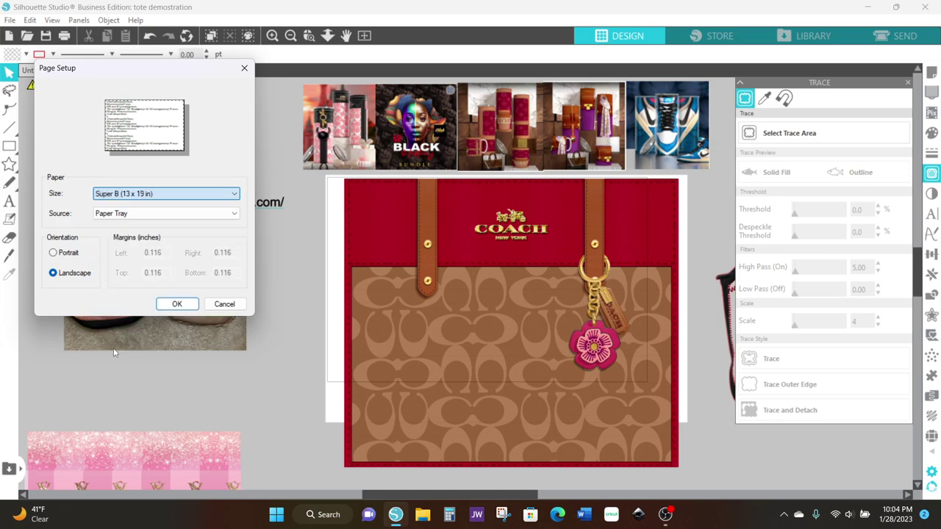
left_click(181, 307)
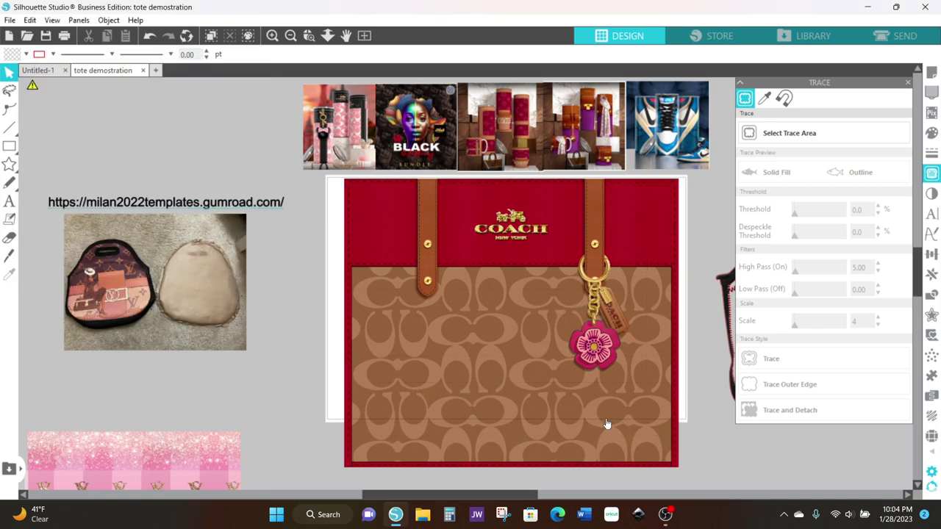
Shrink the Coach tote image to 14.183 x 12.254 in and move it off the page to the lower left
left_click(419, 335)
left_click_drag(682, 471, 637, 405)
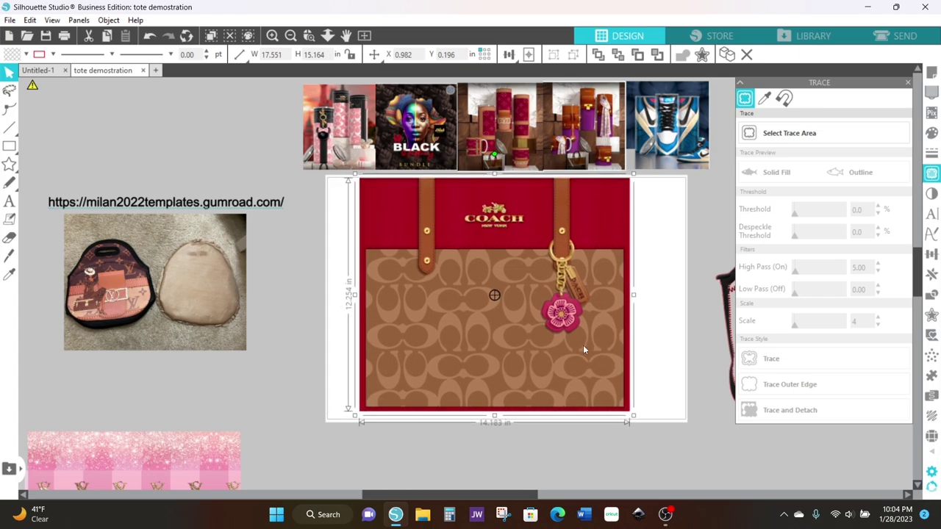
mouse_move(561, 319)
left_mouse_down()
mouse_move(500, 371)
mouse_move(289, 414)
mouse_move(197, 400)
left_mouse_up()
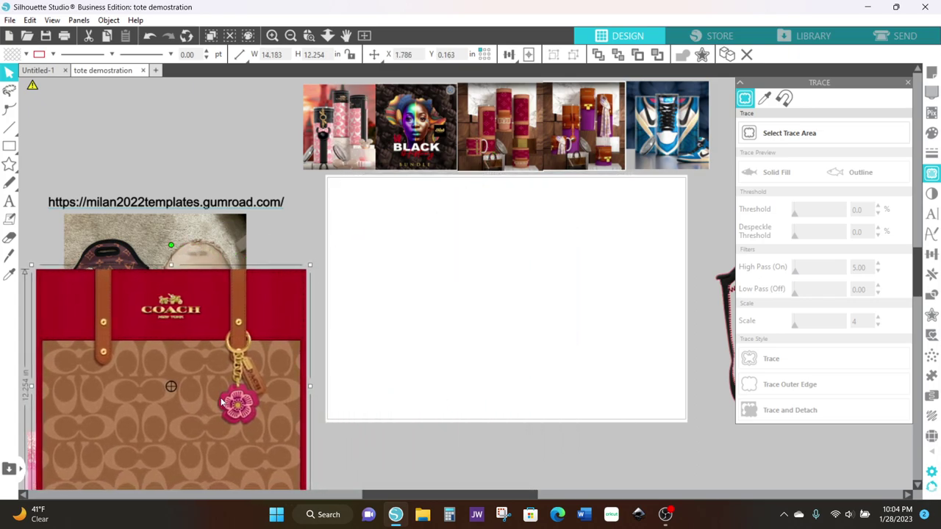
Center the 11.8 in lunch-bag outline on the page and move the tote back over it
left_click(733, 316)
left_click_drag(729, 298, 407, 289)
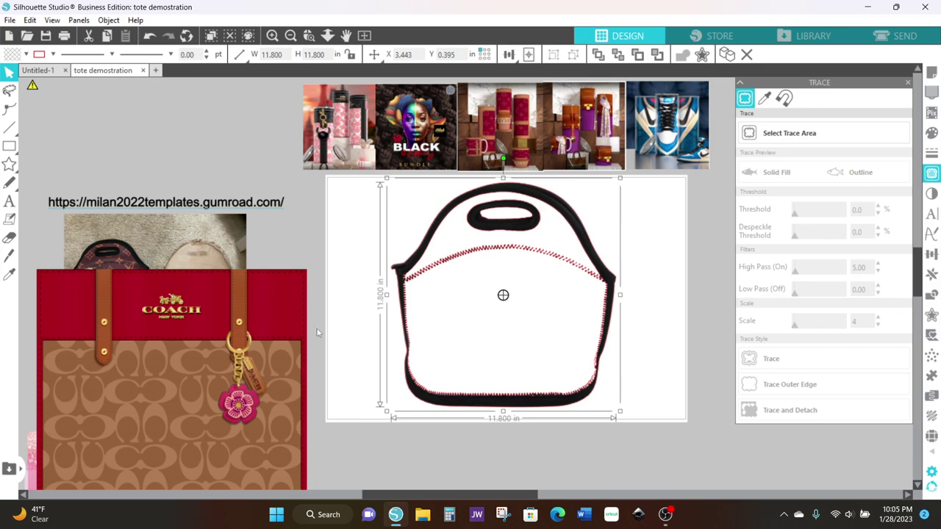
left_click_drag(232, 339, 570, 242)
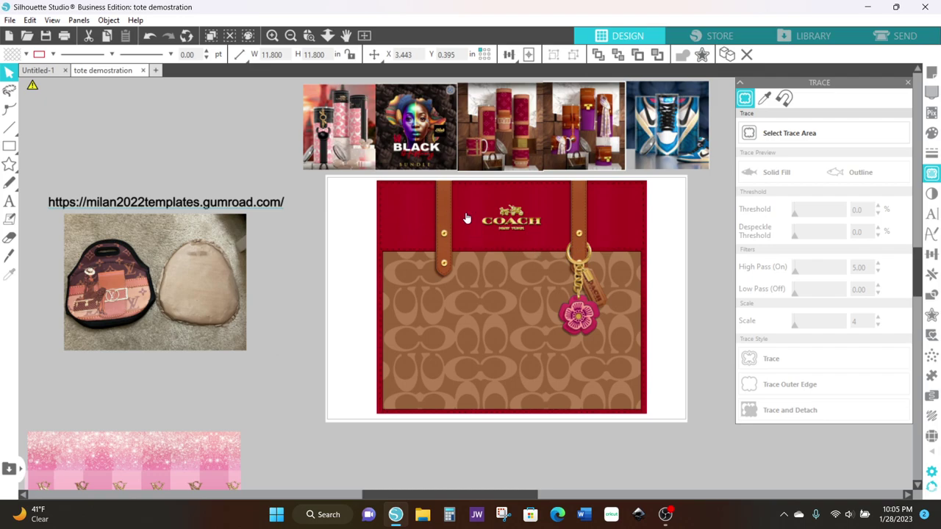
Send the Coach tote image behind the lunch-bag outline with Send to Back
key("Escape")
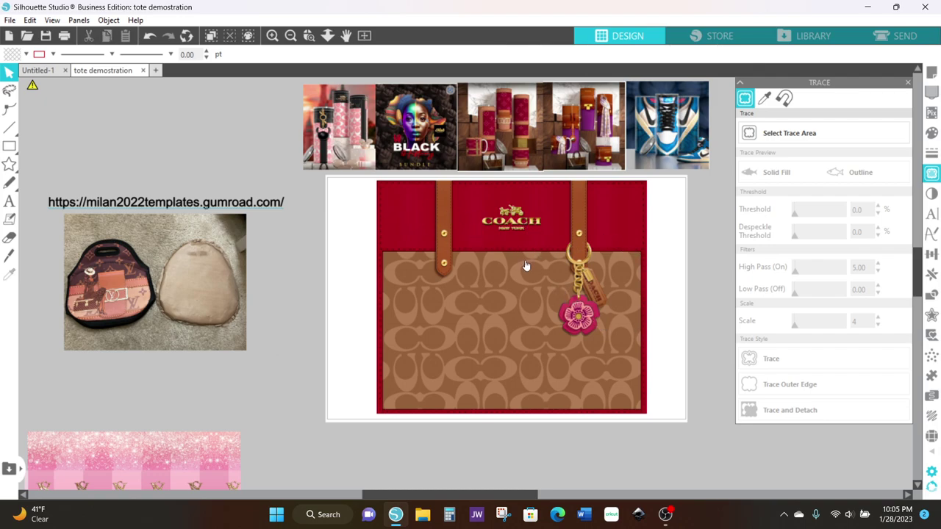
right_click(507, 271)
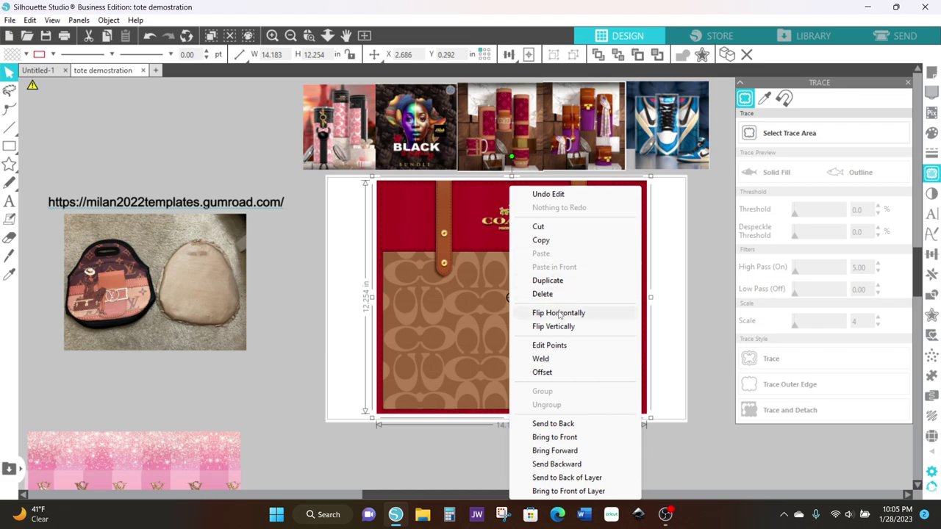
left_click(551, 424)
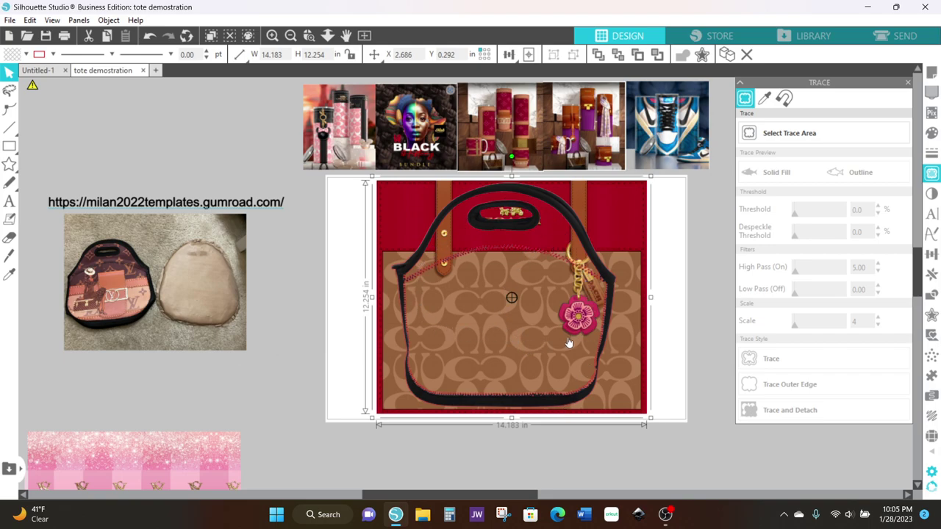
Move the bag outline left off the tote onto the sample photos
left_click(594, 258)
left_click_drag(594, 255, 601, 255)
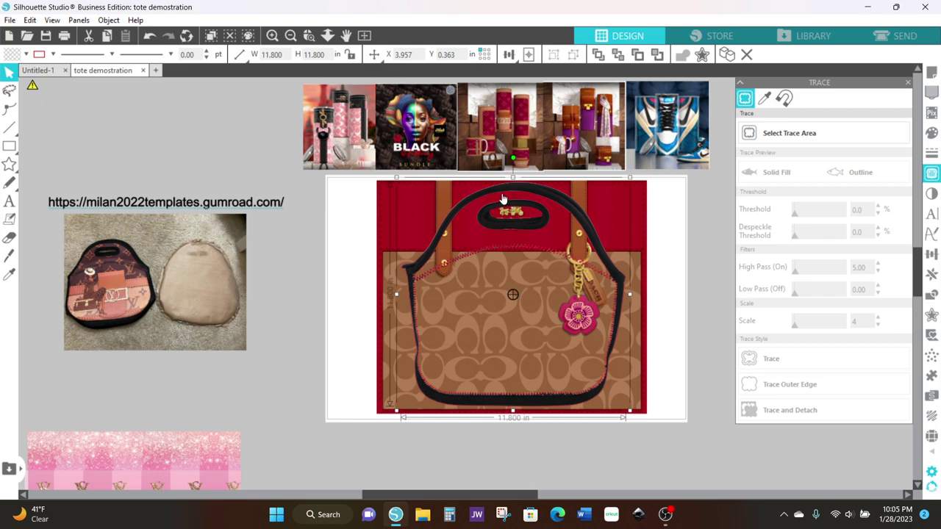
left_click_drag(517, 194, 169, 167)
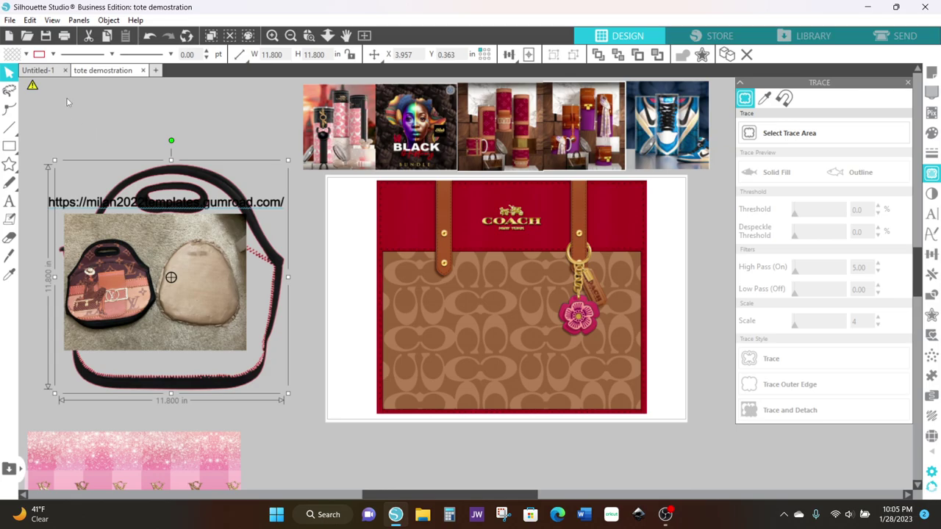
Duplicate the Coach tote, park the copy at lower left, and lay the bag outline over the original
left_click(271, 36)
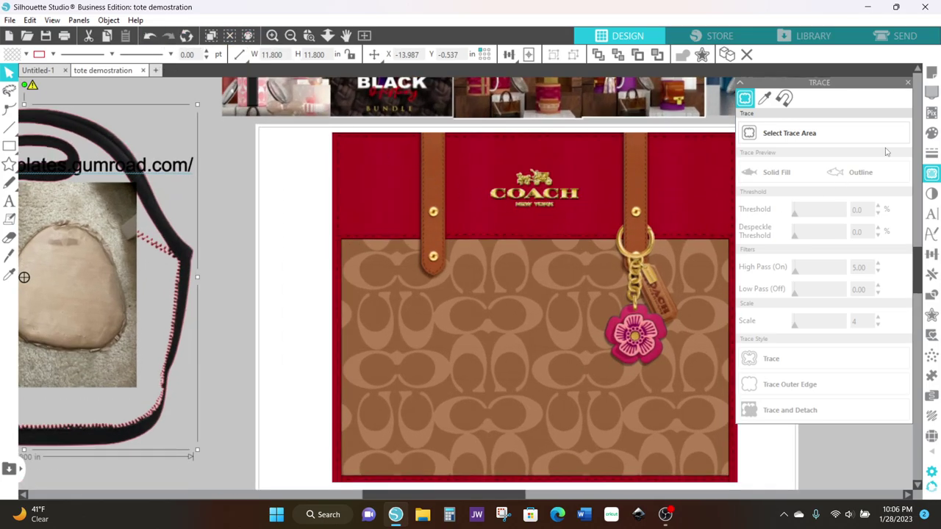
left_click(909, 84)
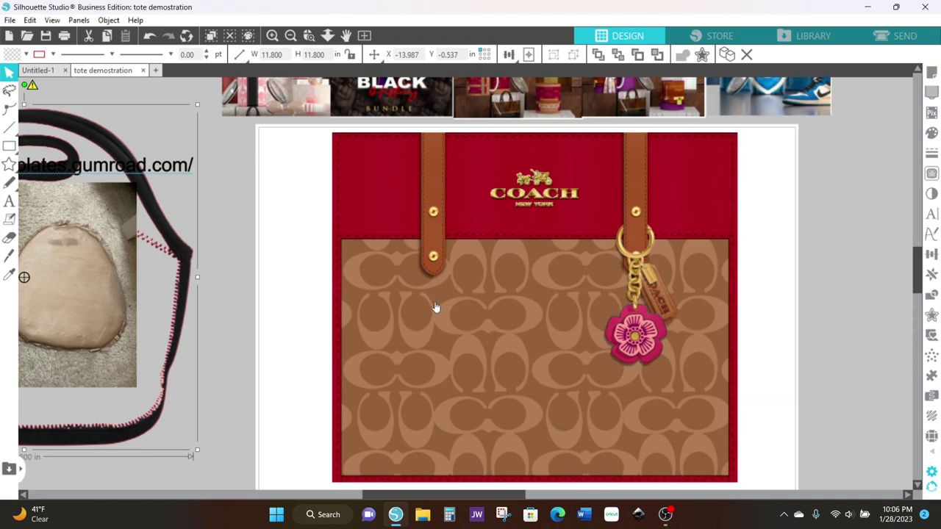
left_click(423, 278)
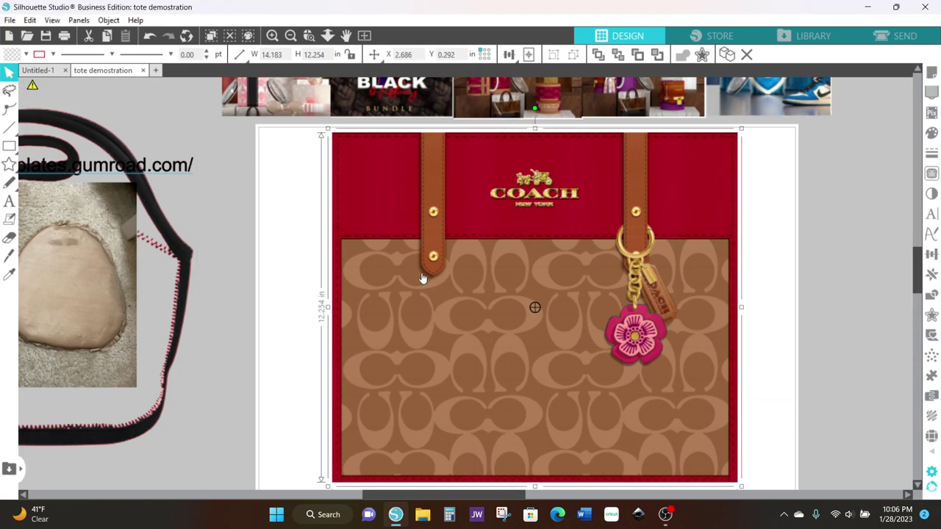
left_click(727, 54)
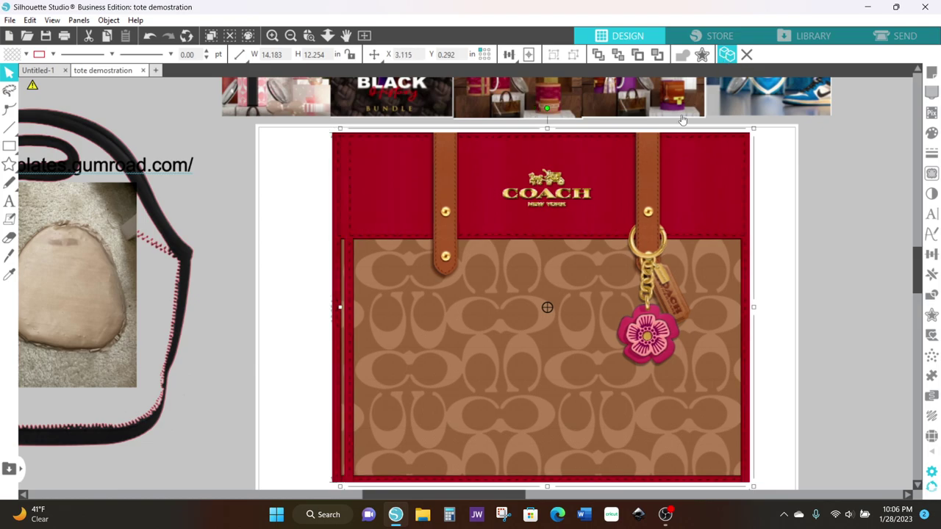
left_click_drag(593, 213, 98, 417)
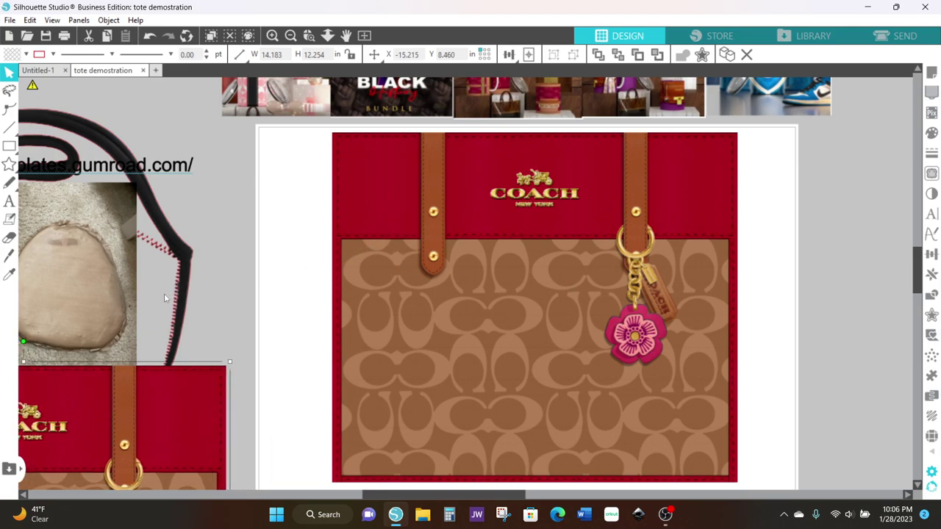
mouse_move(183, 300)
left_mouse_down()
mouse_move(656, 287)
mouse_move(687, 319)
mouse_move(701, 319)
mouse_move(688, 321)
left_mouse_up()
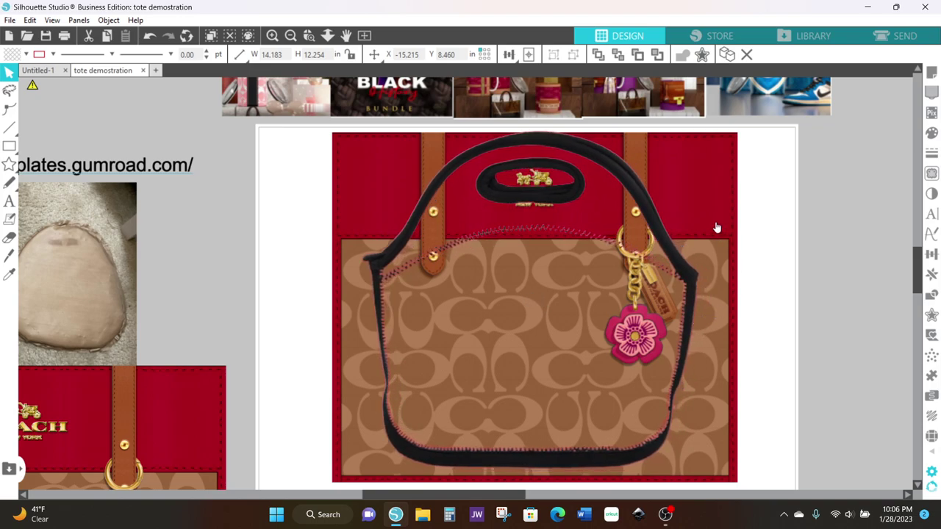
left_click_drag(714, 225, 719, 269)
Slide the black lunch-bag outline left over the sample photos, uncovering the Coach tote
key("Escape")
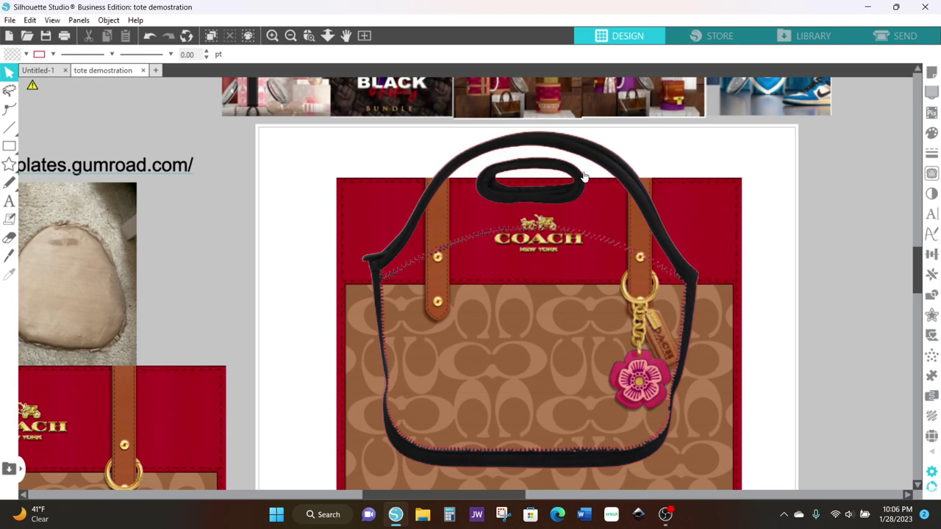
left_click_drag(603, 185, 262, 210)
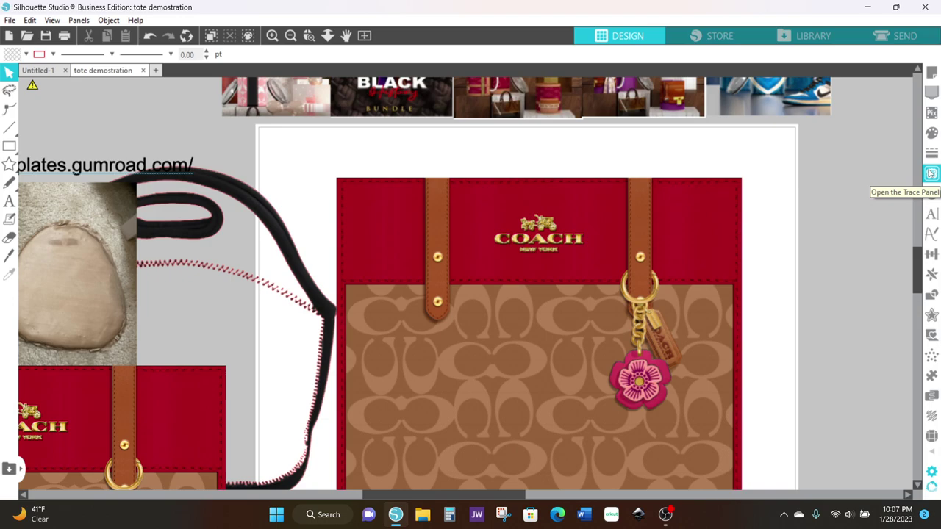
Trace the red patch beside the tote's right strap at threshold 100 and detach it
left_click(931, 174)
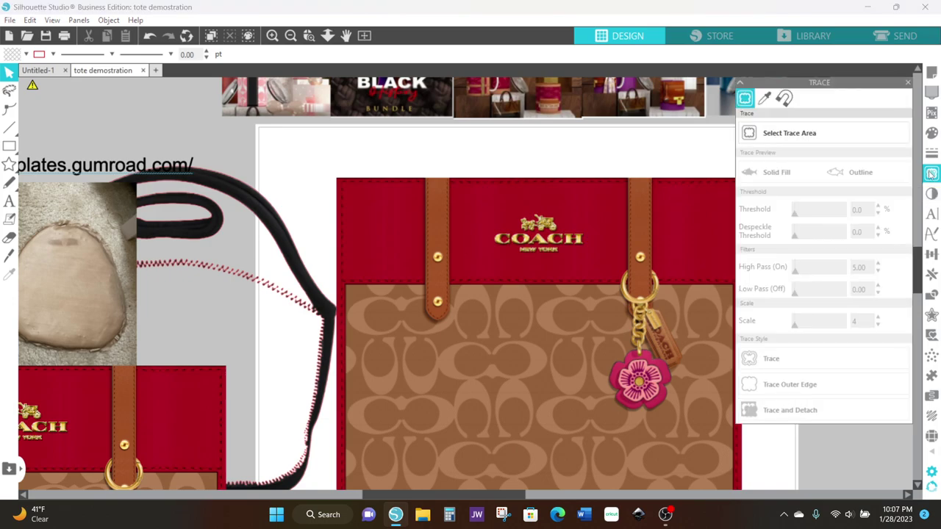
left_click(788, 131)
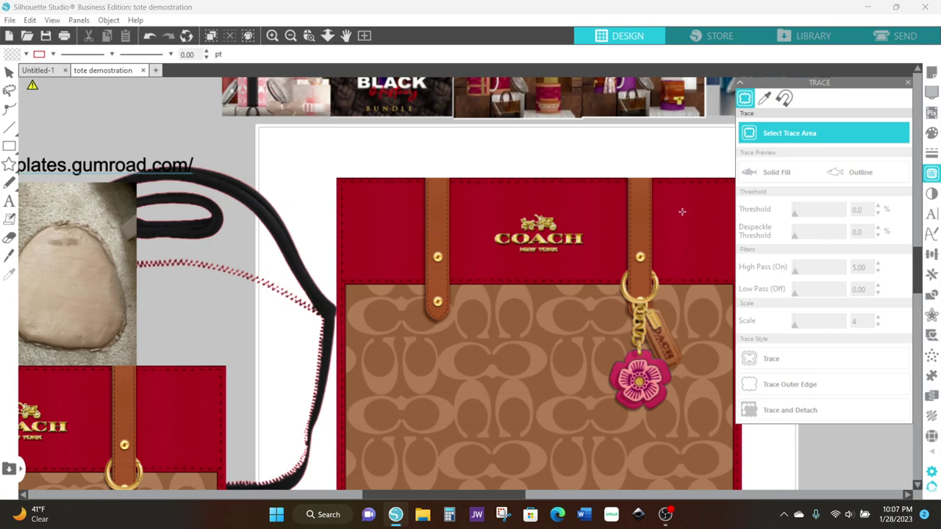
mouse_move(832, 95)
left_mouse_down()
mouse_move(265, 150)
mouse_move(175, 86)
left_mouse_up()
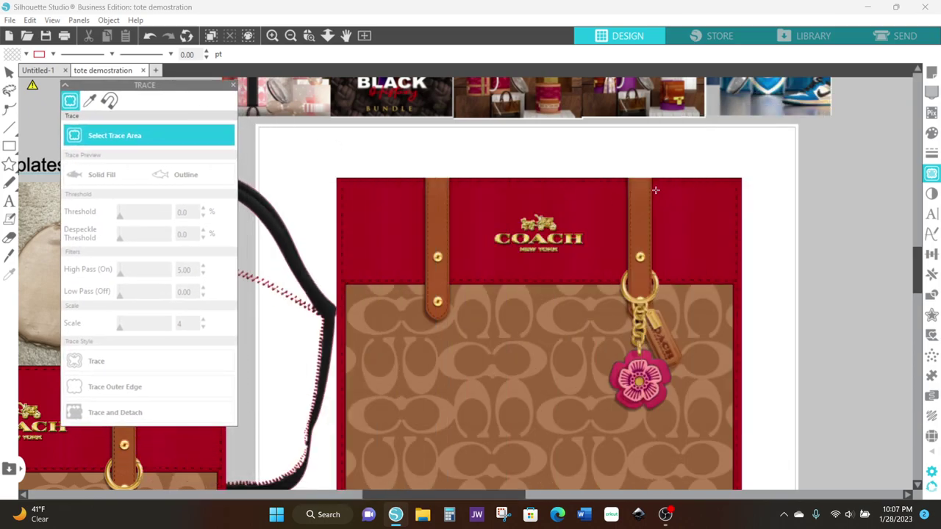
mouse_move(655, 185)
left_mouse_down()
mouse_move(677, 252)
mouse_move(739, 276)
left_mouse_up()
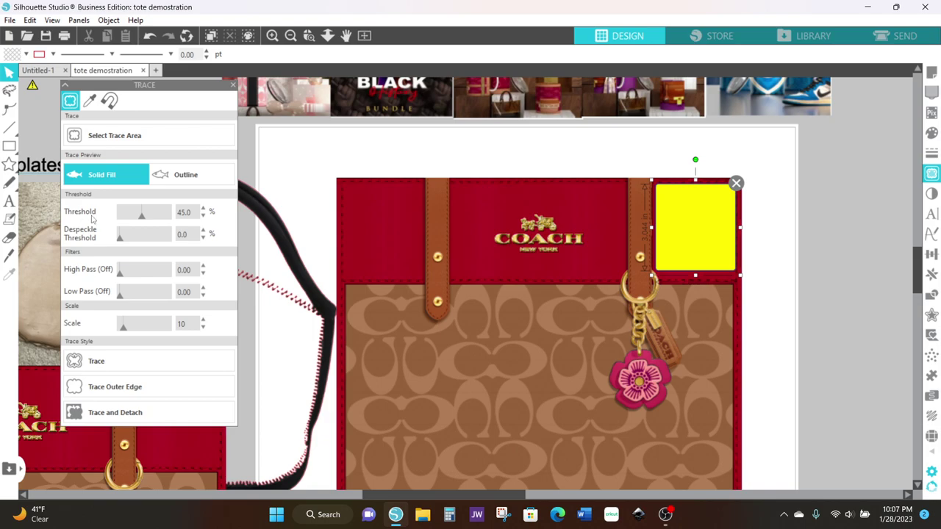
left_click_drag(141, 218, 133, 219)
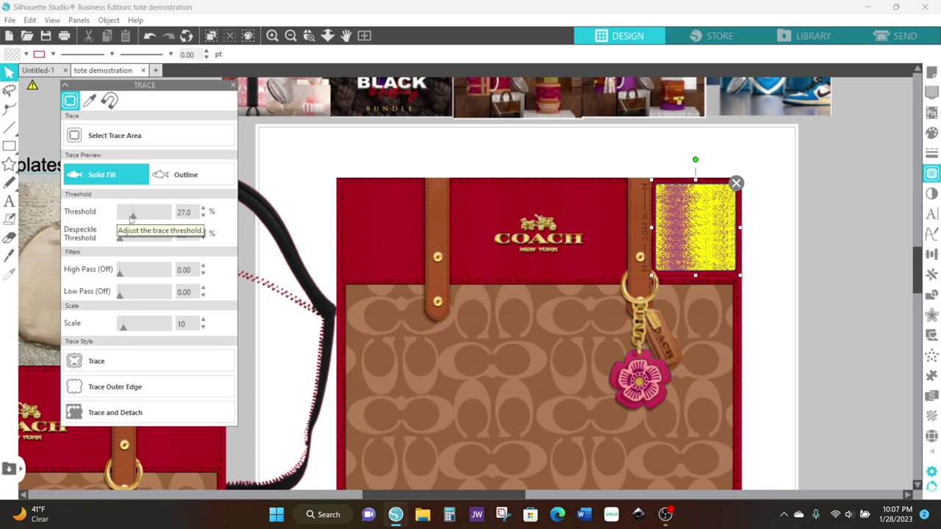
left_click_drag(131, 218, 176, 221)
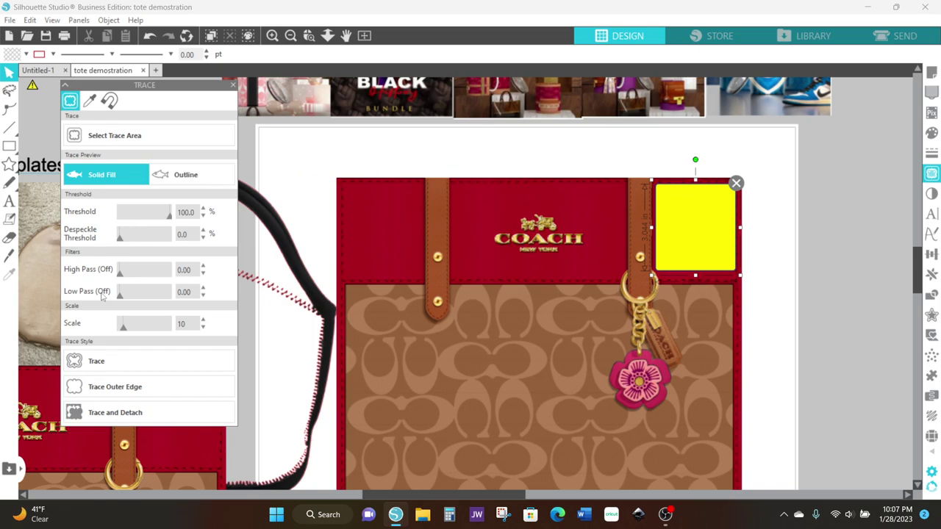
left_click(115, 413)
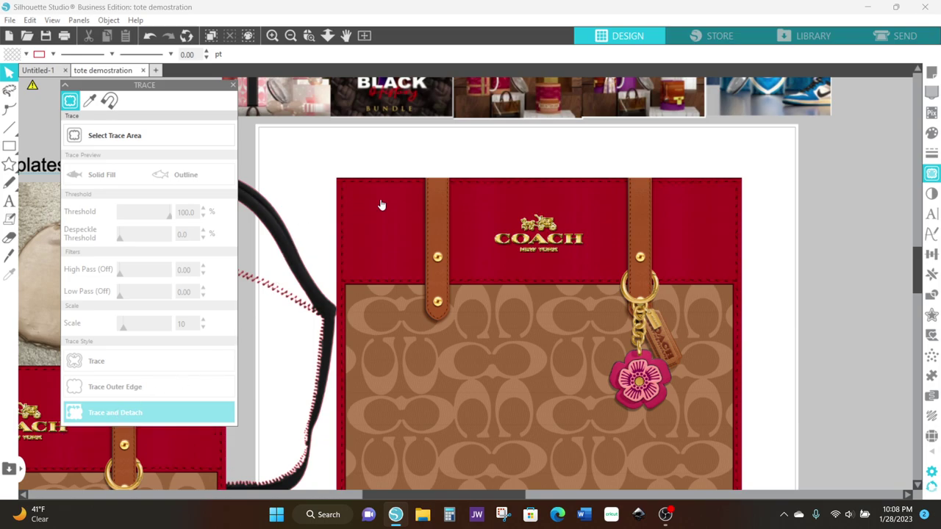
Delete the holed Coach image, move the red square right of the page, and center the outline and intact Coach image
left_click_drag(380, 206, 379, 327)
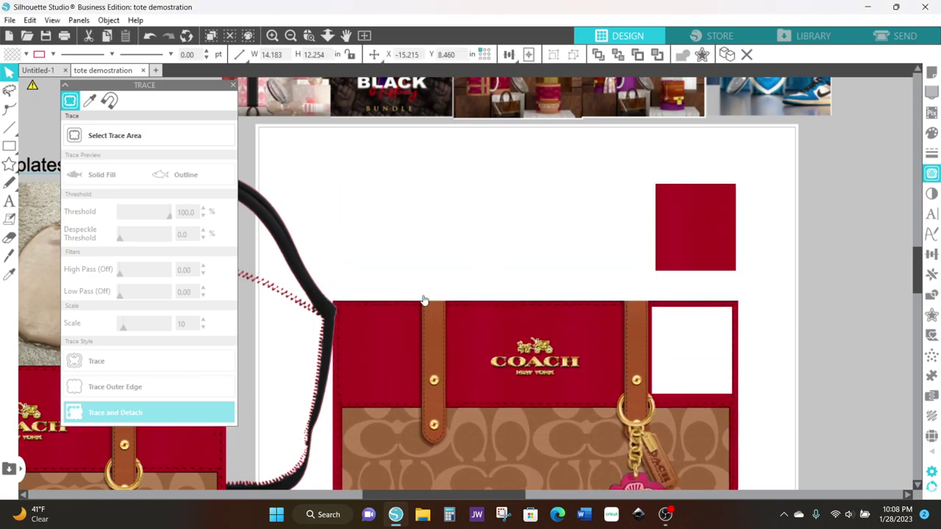
left_click(682, 218)
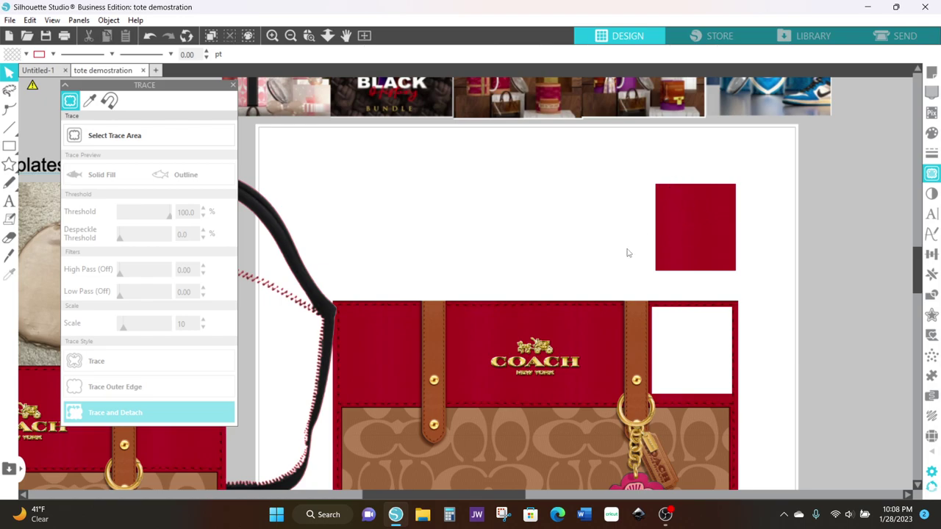
left_click(533, 344)
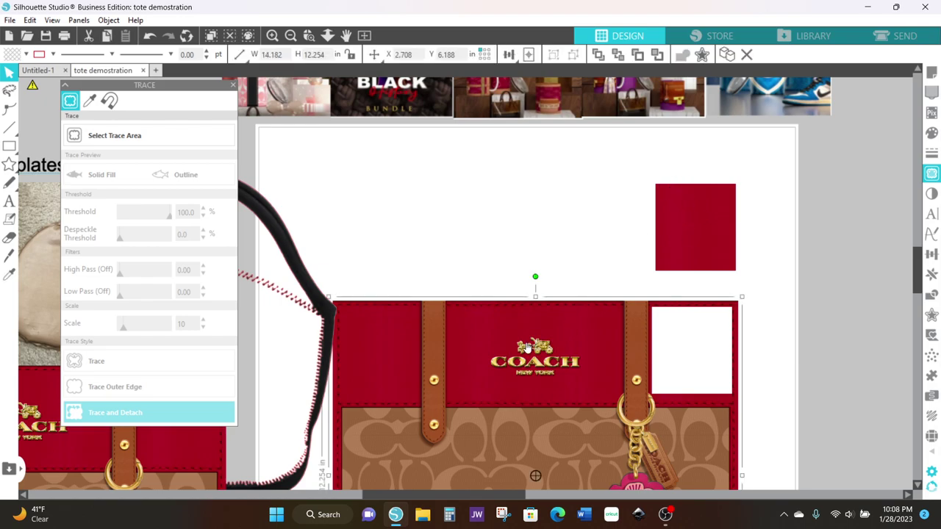
key("Delete")
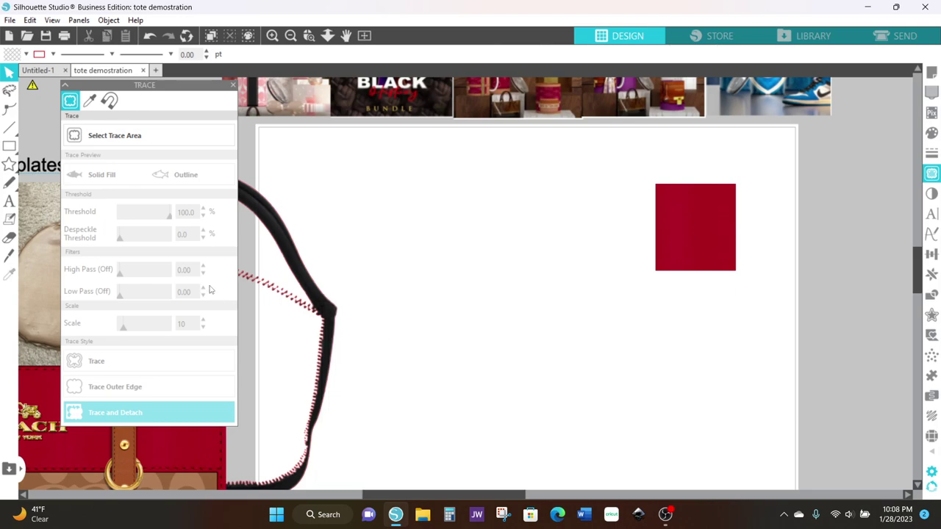
left_click_drag(668, 231, 834, 200)
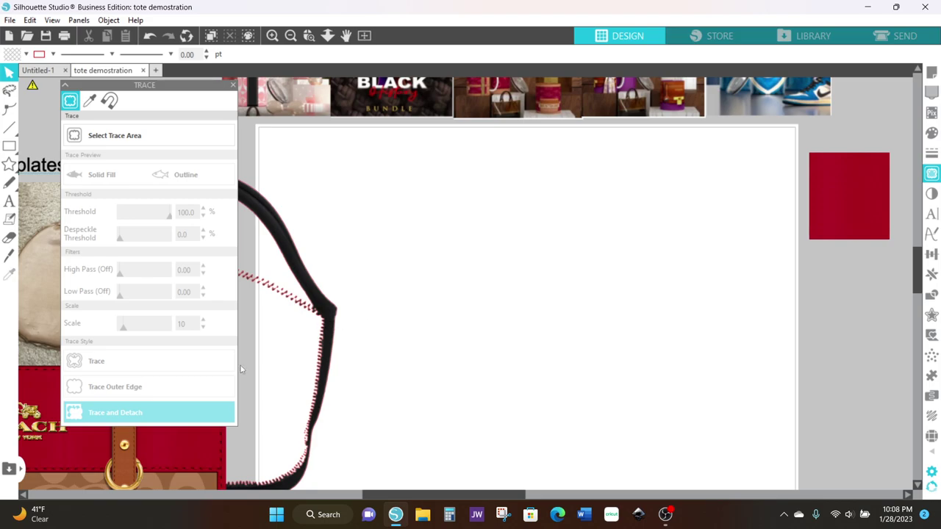
left_click_drag(326, 314, 674, 292)
left_click_drag(215, 450, 702, 218)
Send the Coach image to back and lower it slightly behind the tote outline
right_click(584, 212)
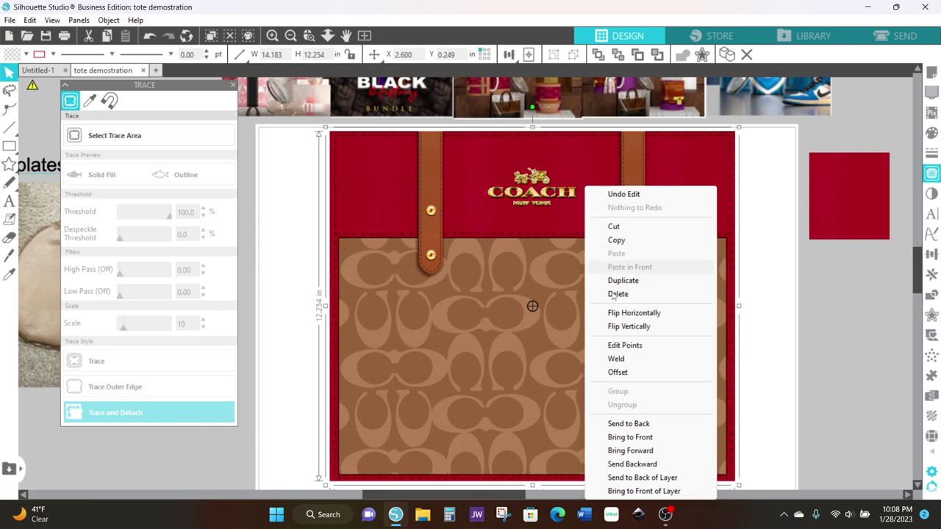
left_click(624, 424)
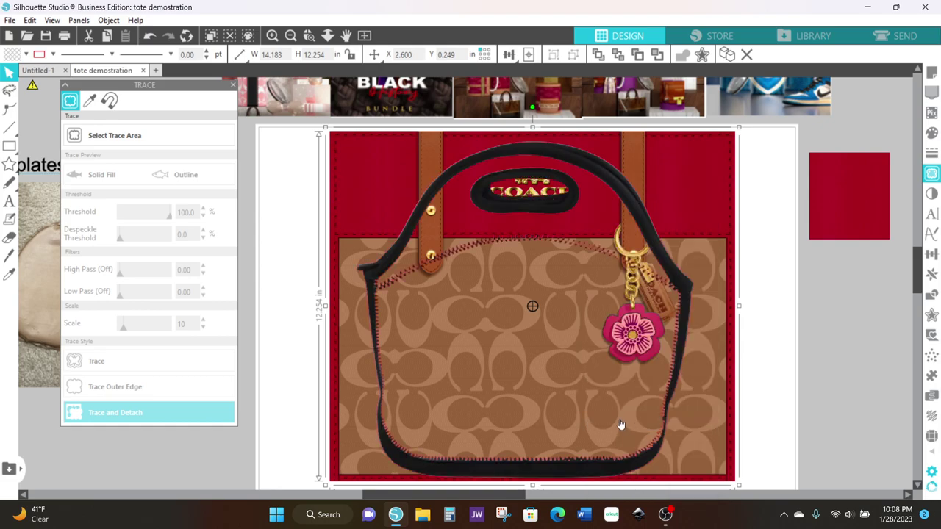
left_click_drag(700, 425, 695, 487)
scroll(695, 485, "down", 3)
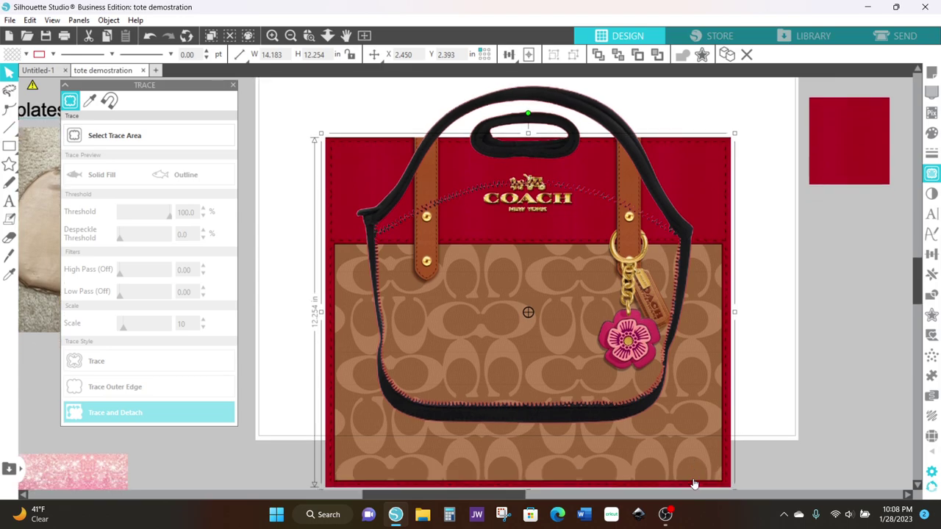
scroll(692, 483, "up", 4)
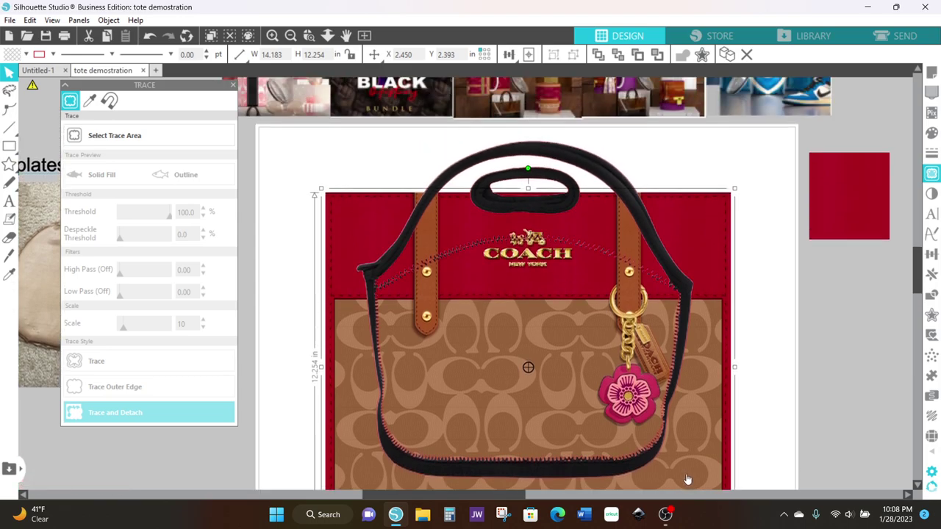
key("space")
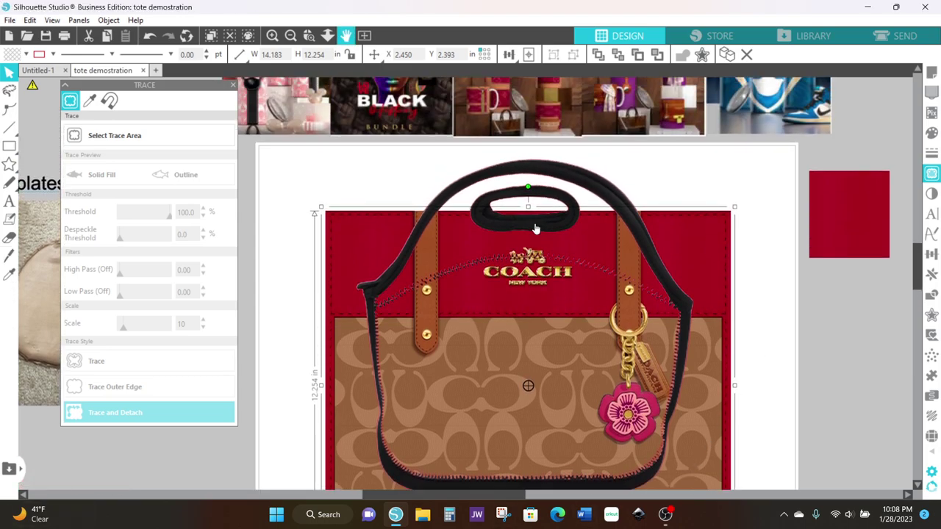
Place the red rectangle behind the tote's top handle and widen it to the right
left_click_drag(819, 221, 444, 175)
key("Escape")
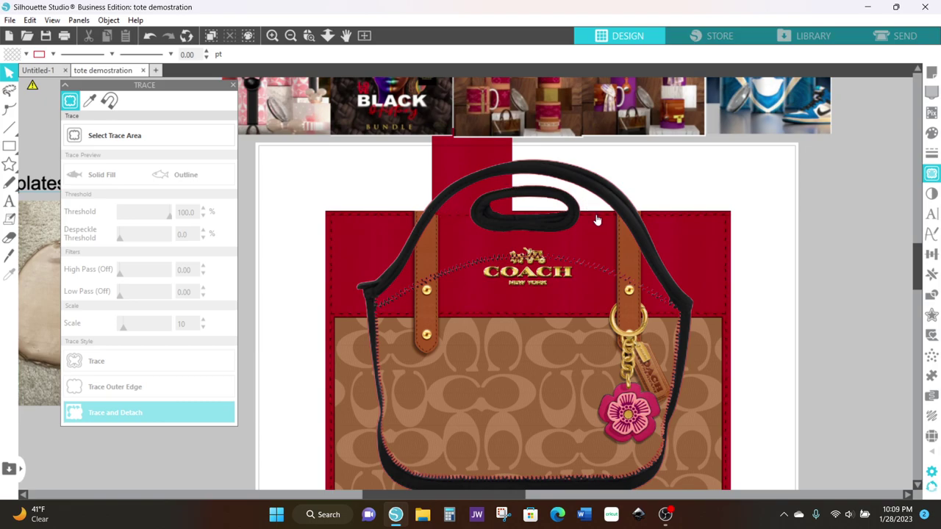
left_click(444, 155)
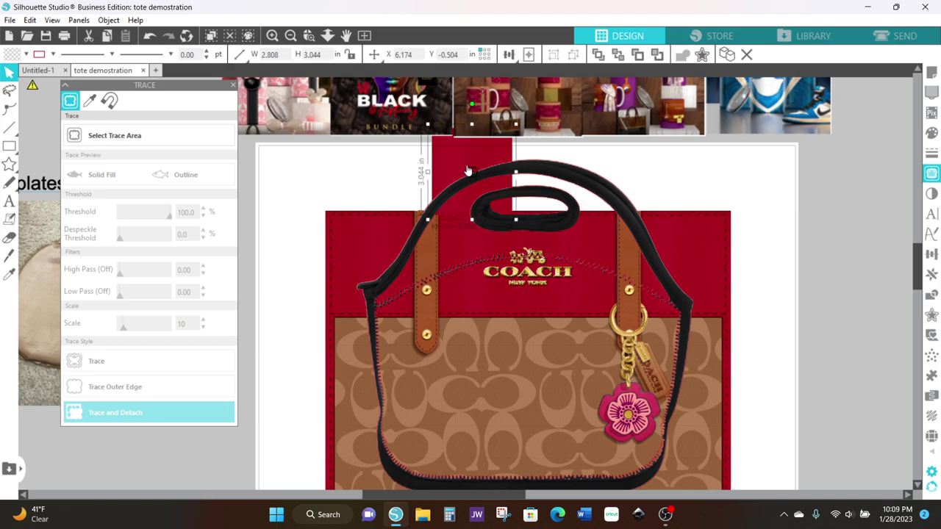
left_click_drag(517, 172, 622, 178)
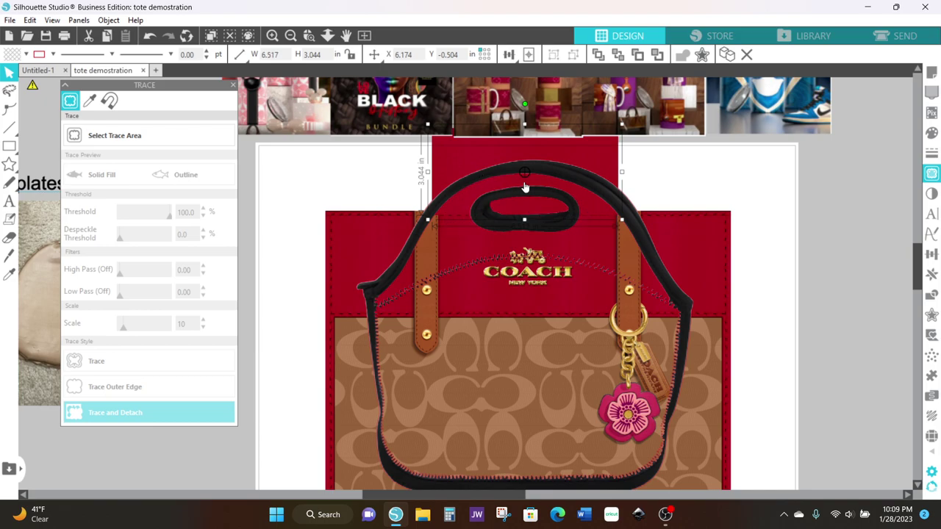
left_click(645, 179)
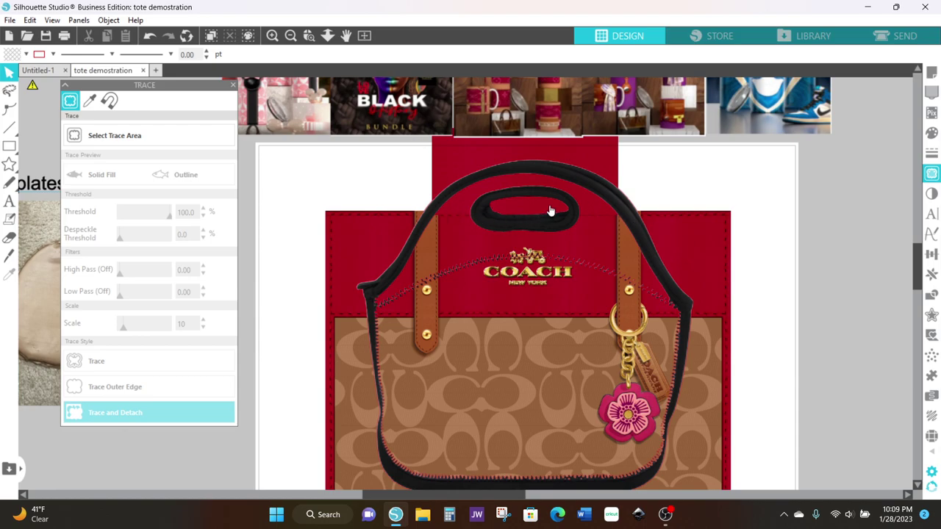
Group the red strip with the Coach image and move the group down behind the outline
left_click(599, 160)
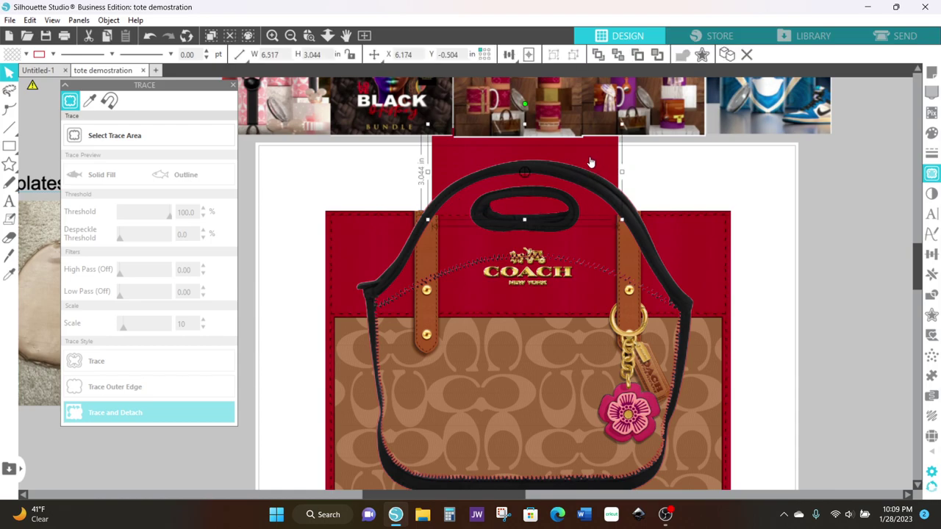
left_click(356, 251)
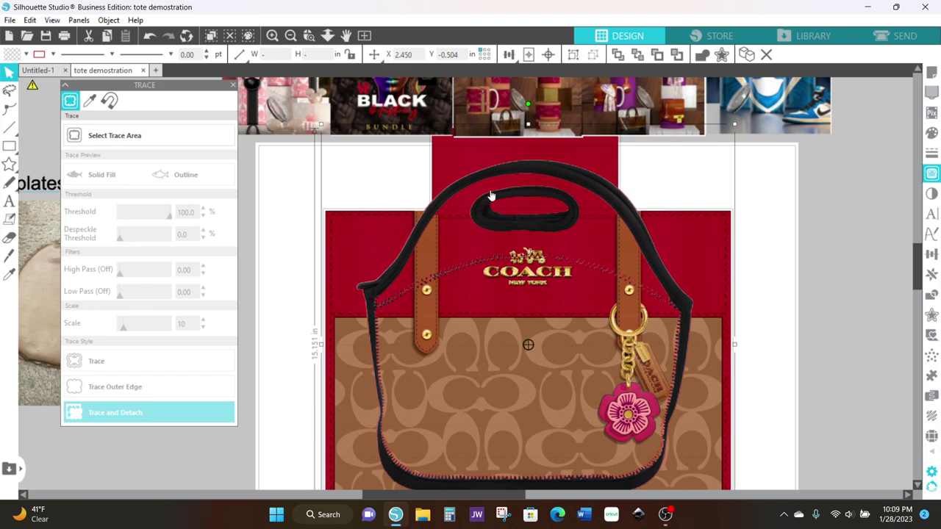
left_click(618, 55)
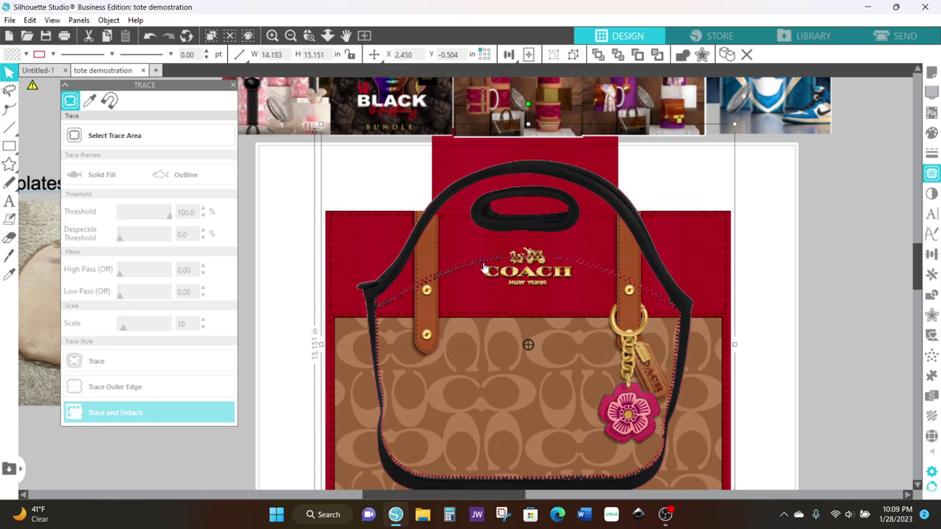
left_click_drag(448, 165, 449, 190)
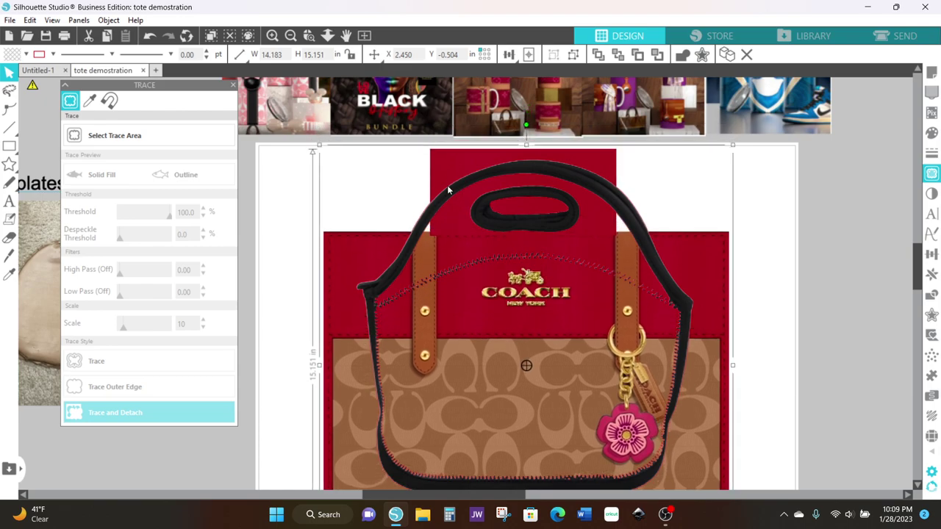
Nudge the grouped Coach tote image up and slightly left behind the black outline
left_click(292, 158)
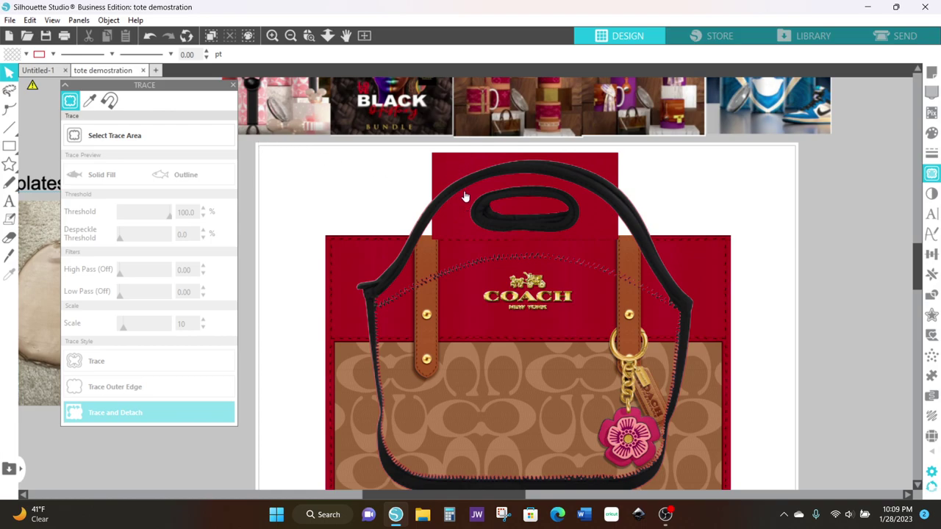
left_click_drag(487, 282, 483, 256)
key("Escape")
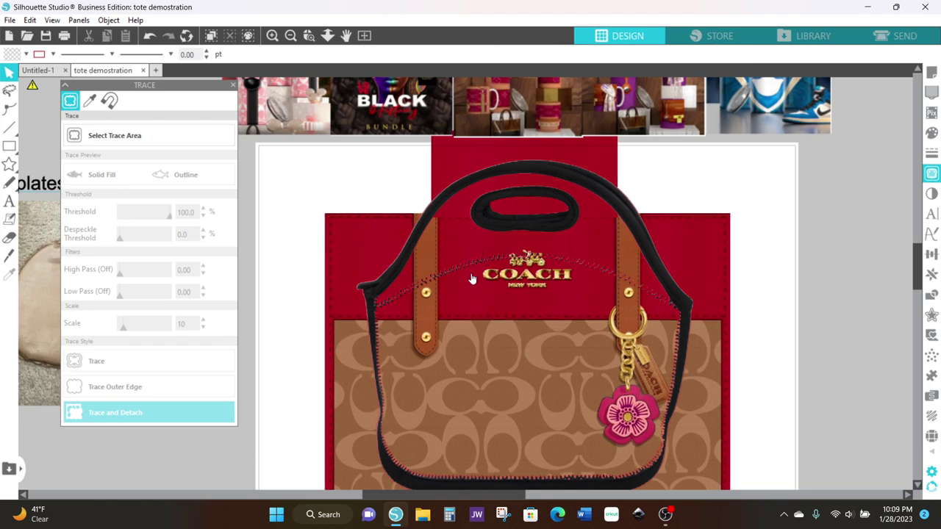
Select the Coach tote image and drag the black lunch-bag outline off to the left
scroll(475, 277, "down", 3)
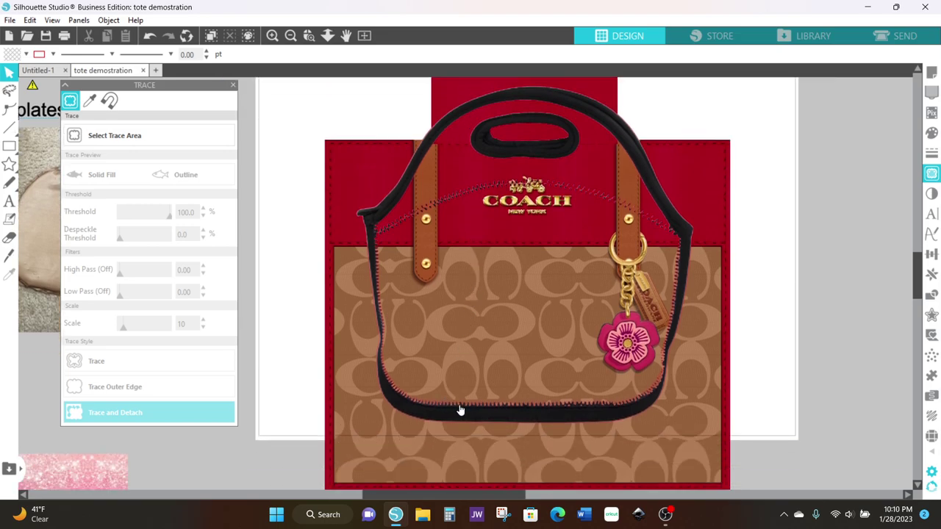
left_click(520, 479)
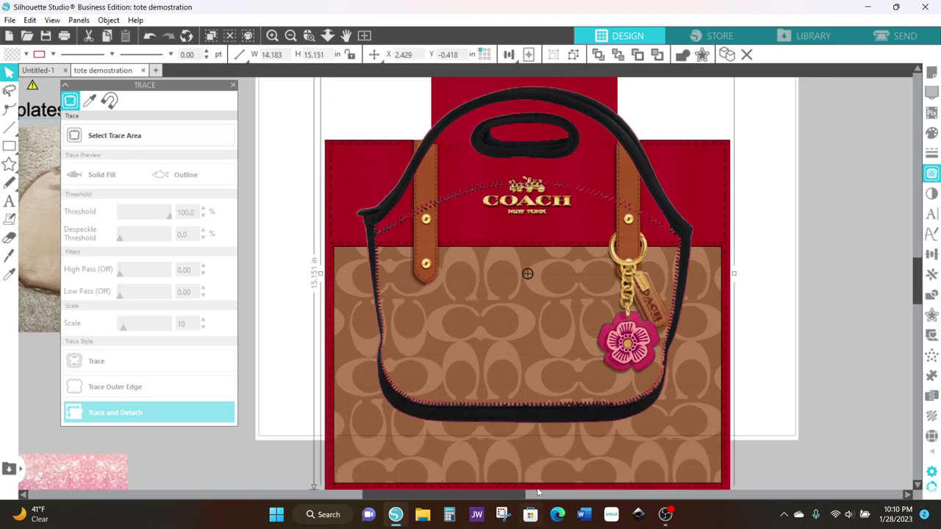
scroll(544, 483, "down", 1)
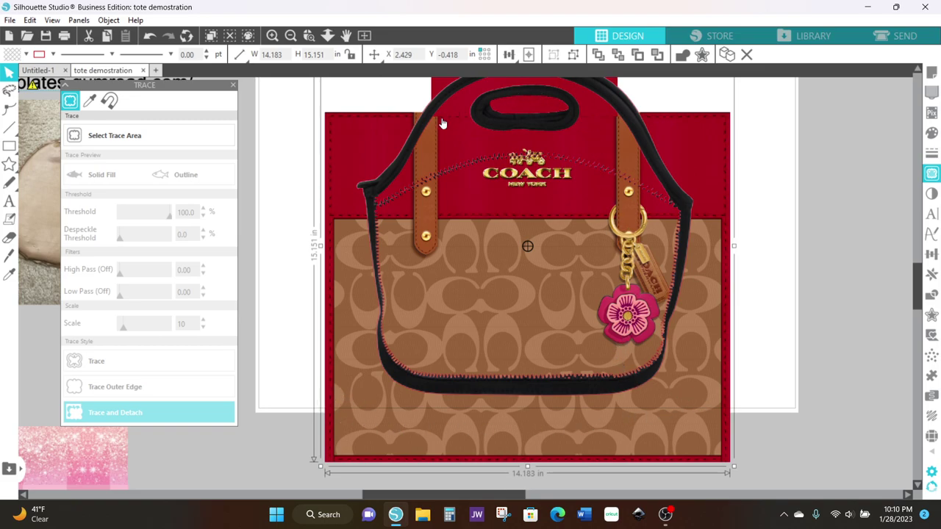
scroll(517, 346, "up", 1)
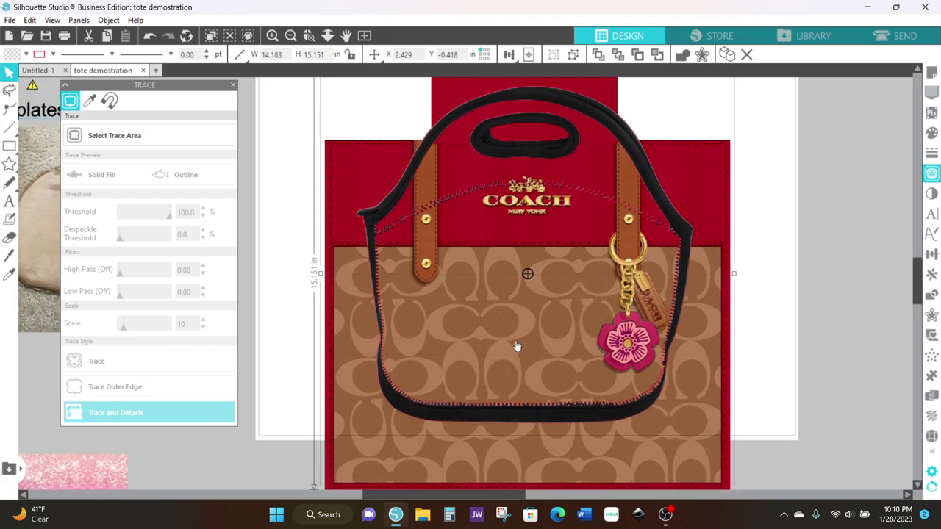
scroll(517, 347, "up", 2)
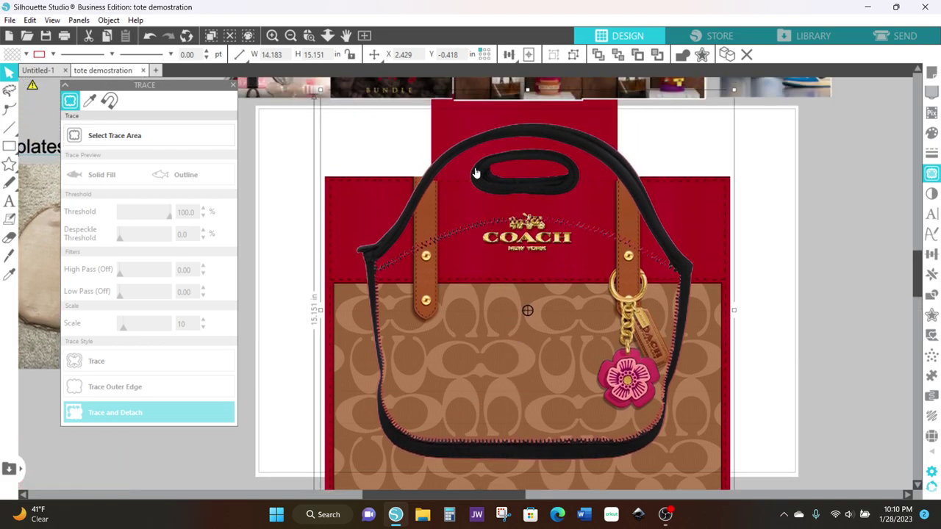
scroll(463, 168, "up", 1)
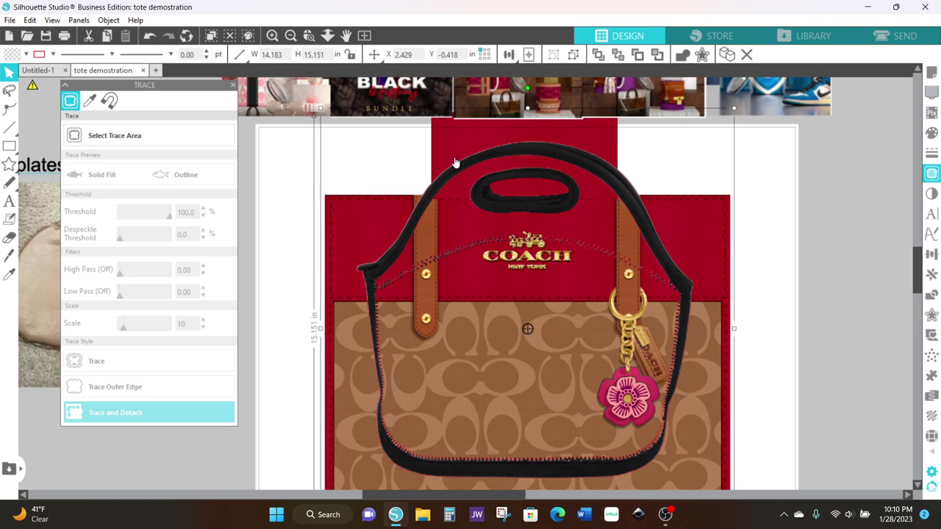
mouse_move(458, 172)
left_mouse_down()
mouse_move(209, 264)
mouse_move(103, 235)
mouse_move(39, 198)
left_mouse_up()
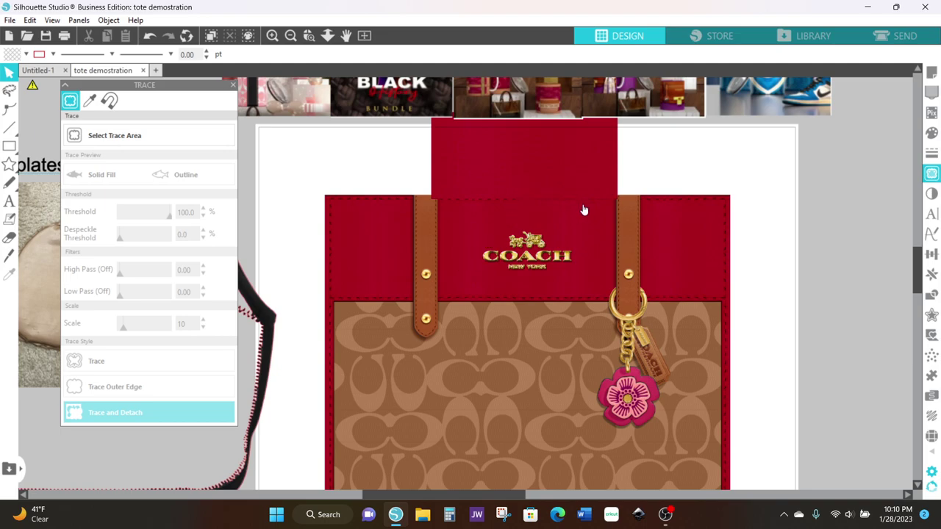
Drag the lunch-bag outline back and centre it over the Coach tote, then deselect it
mouse_move(266, 319)
left_mouse_down()
mouse_move(298, 333)
mouse_move(406, 343)
mouse_move(644, 323)
mouse_move(698, 294)
left_mouse_up()
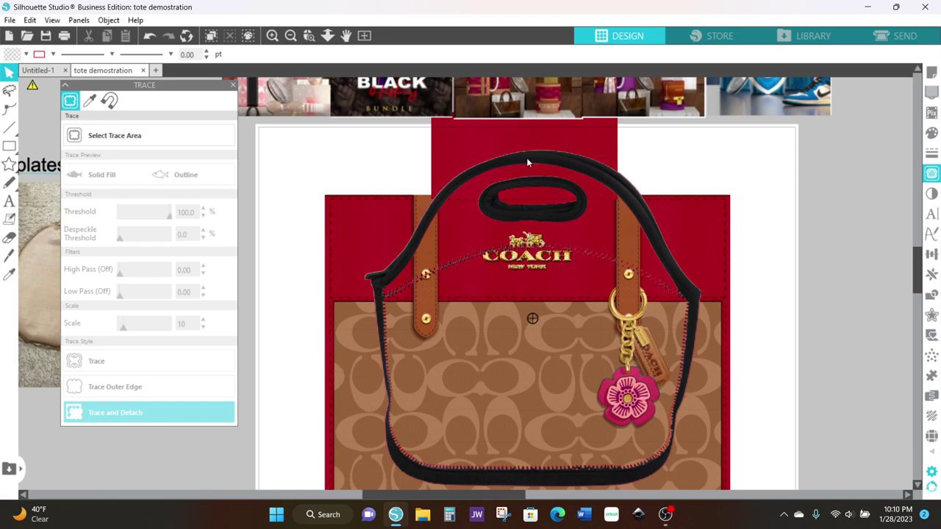
left_click_drag(527, 162, 520, 157)
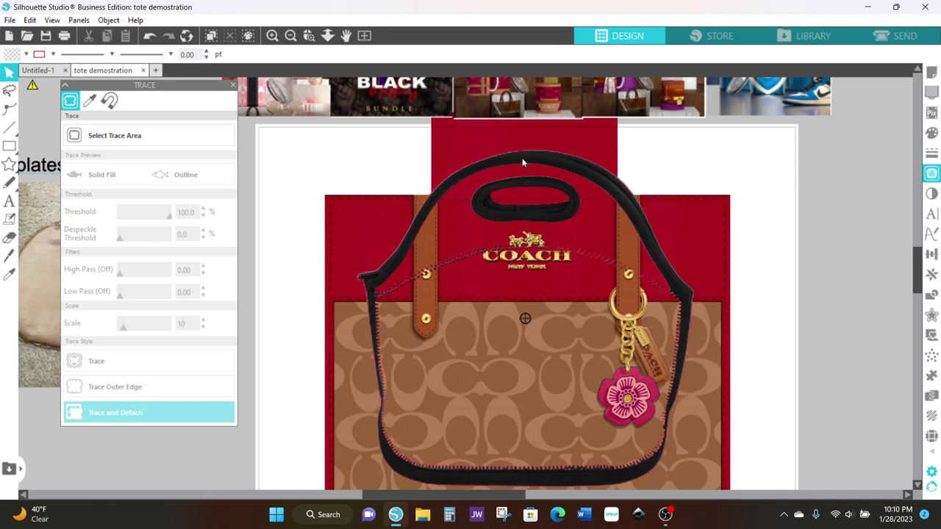
left_click(395, 232)
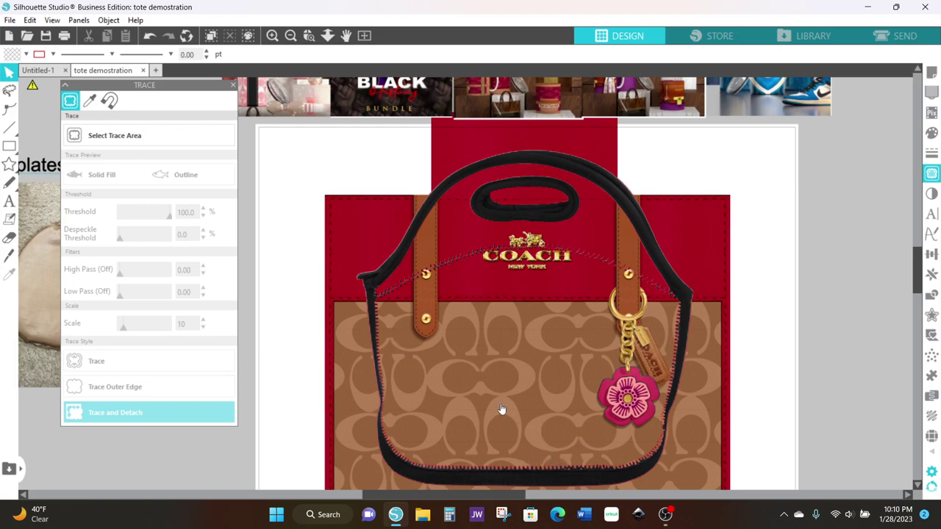
scroll(502, 409, "down", 3)
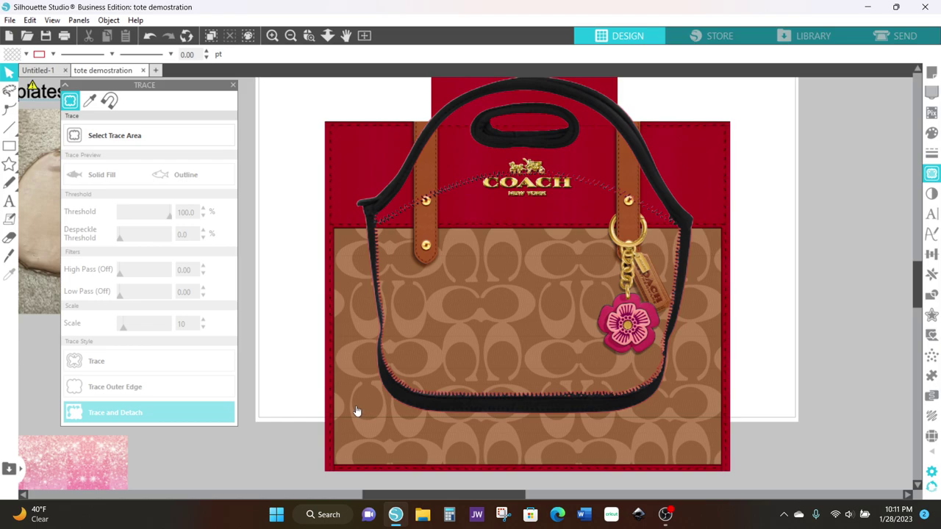
scroll(355, 412, "up", 1)
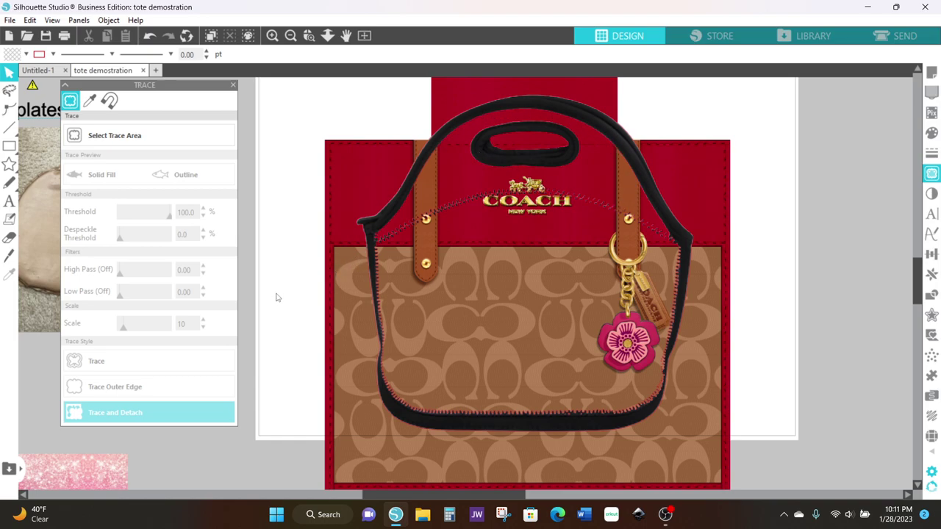
scroll(283, 319, "up", 1)
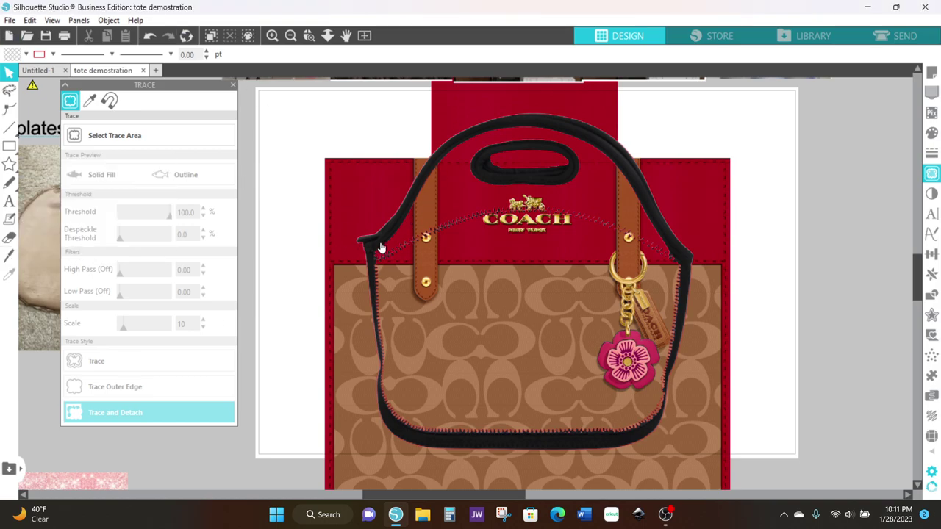
Delete the Coach tote image and bring the pink Victoria's Secret image onto the page
left_click(340, 192)
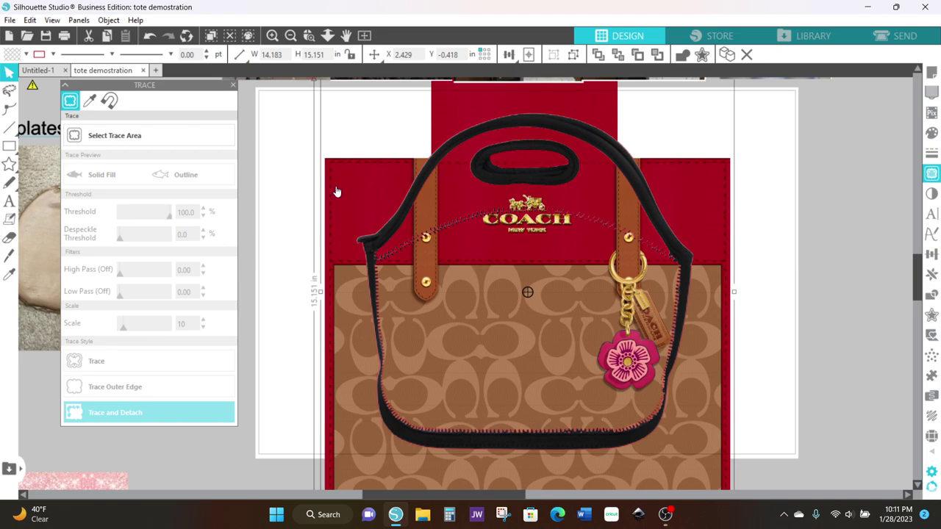
key("Delete")
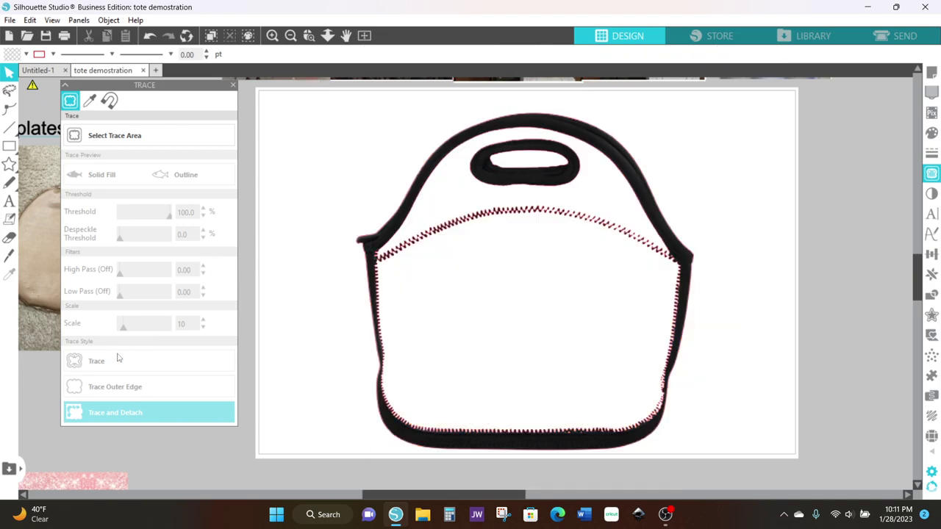
left_click_drag(62, 486, 377, 448)
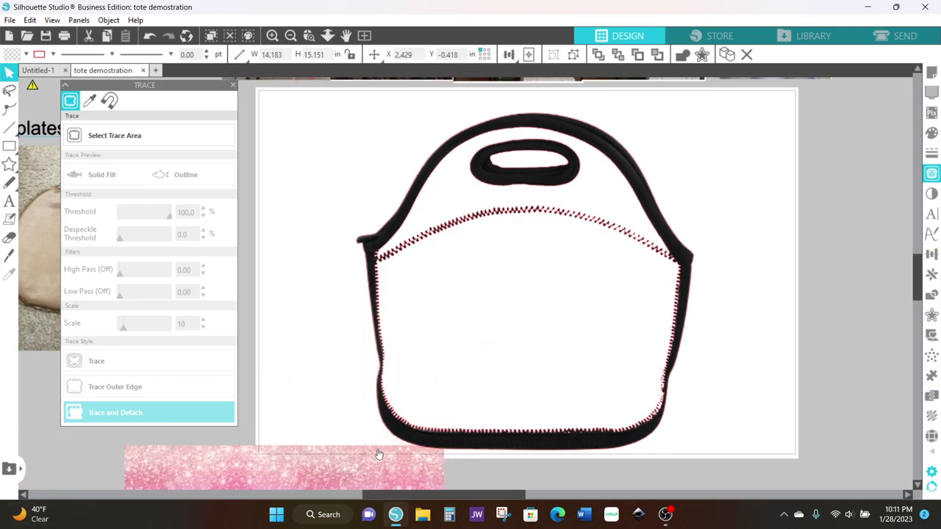
Position the pink Victoria's Secret pattern behind the lunch-bag outline
scroll(377, 448, "down", 2)
scroll(376, 448, "down", 5)
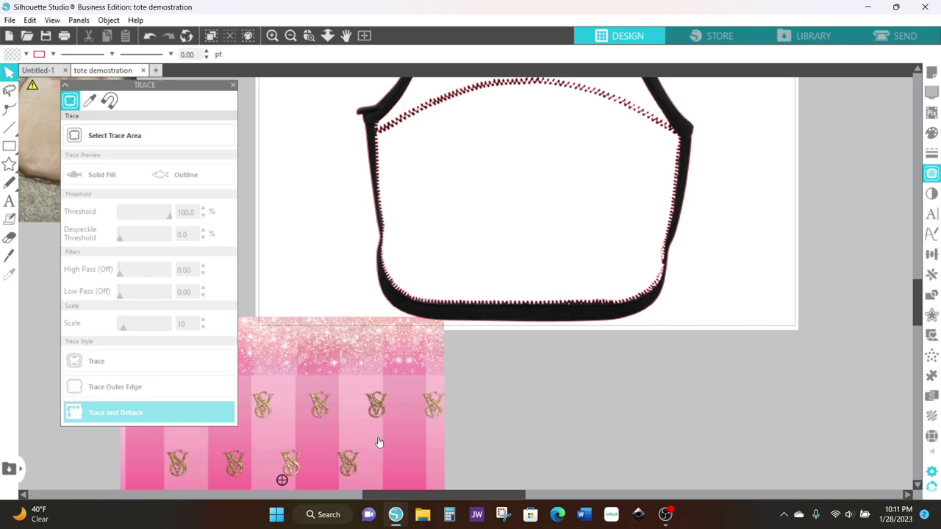
left_click_drag(383, 436, 599, 198)
scroll(561, 257, "up", 2)
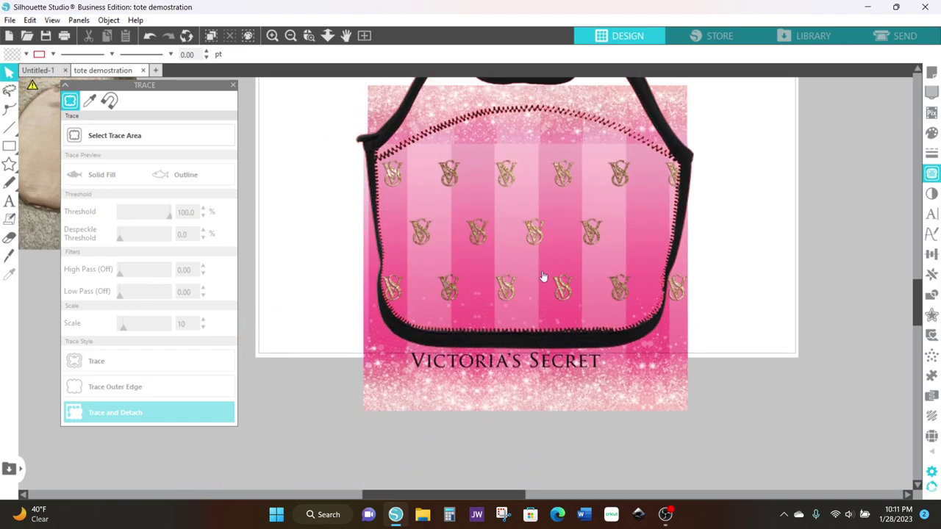
scroll(542, 275, "up", 1)
scroll(535, 283, "up", 5)
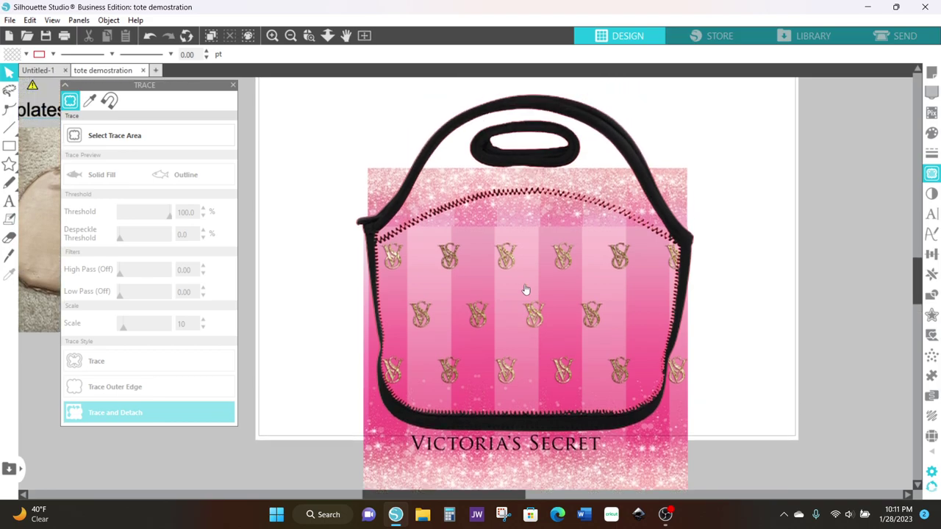
scroll(526, 289, "up", 1)
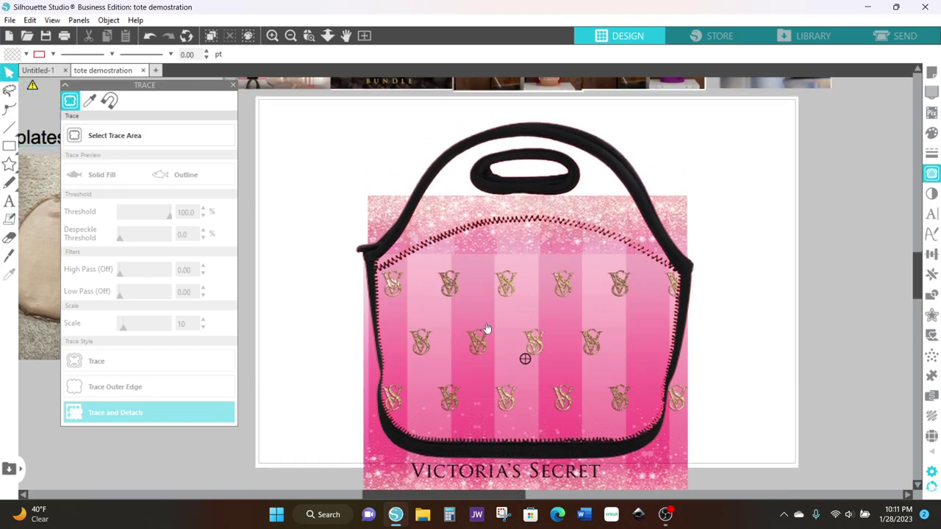
left_click_drag(487, 329, 491, 258)
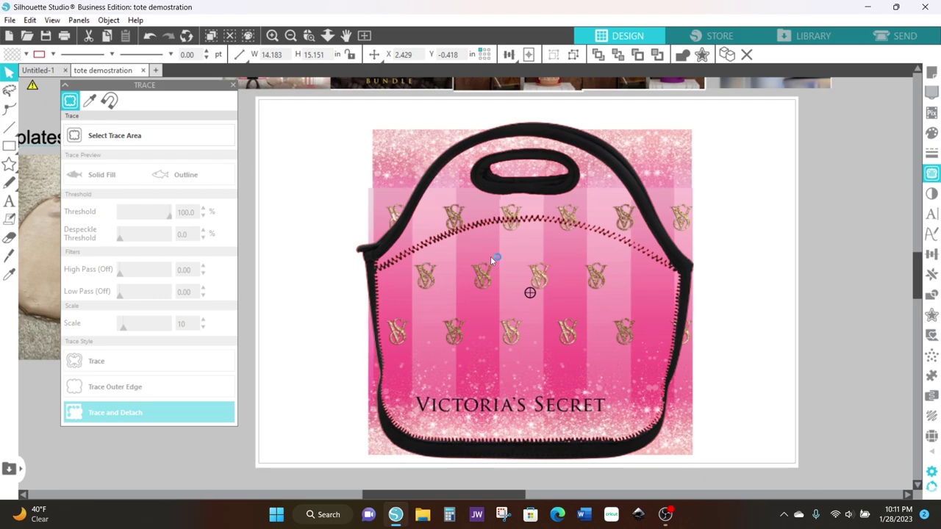
Clear the selection and move the pink pattern image off the page to the lower left
key("Escape")
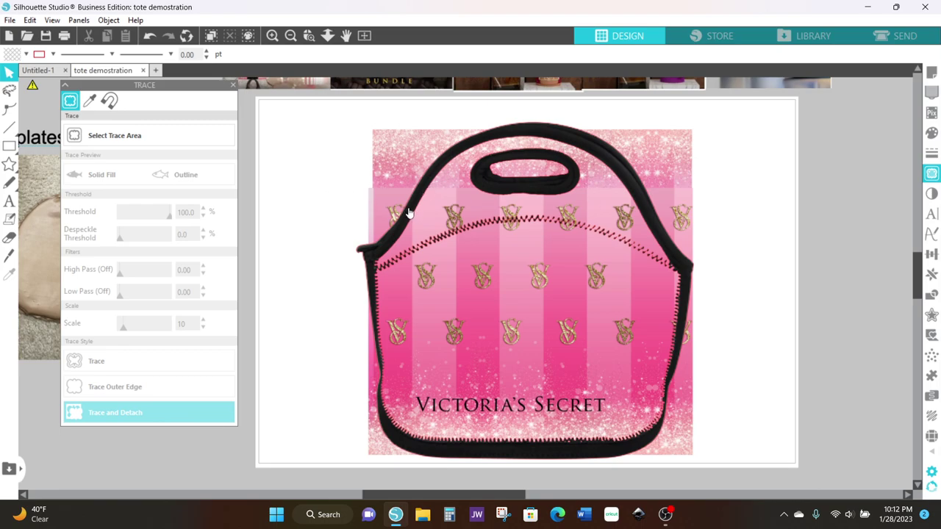
mouse_move(523, 292)
left_mouse_down()
mouse_move(418, 414)
mouse_move(53, 399)
left_mouse_up()
Deselect the pattern image and close the Trace settings panel
left_click(330, 168)
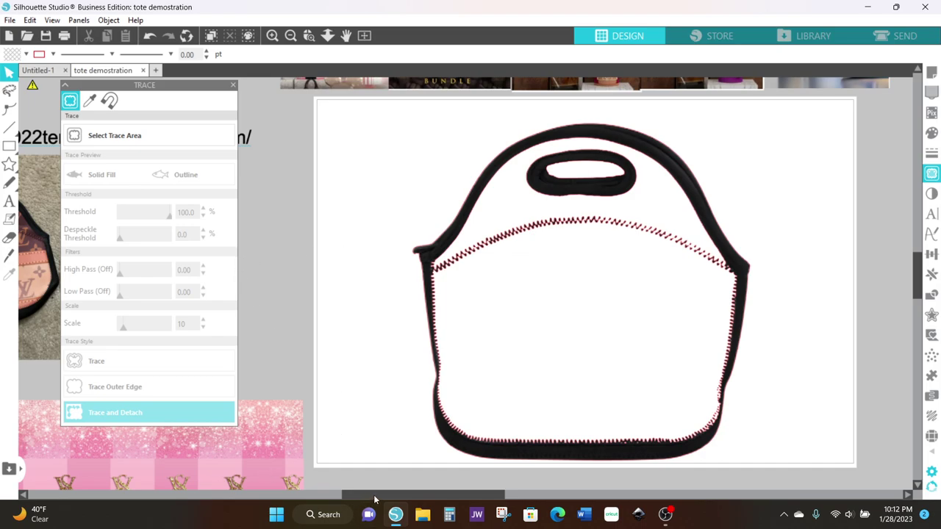
left_click_drag(375, 497, 230, 494)
left_click(232, 86)
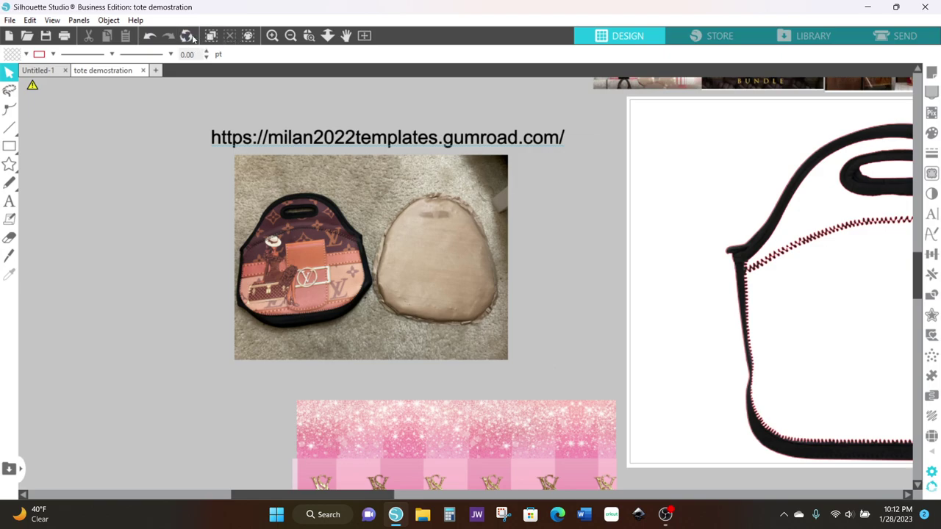
Zoom in and pan to the template preview banner above the tote outline
left_click(273, 37)
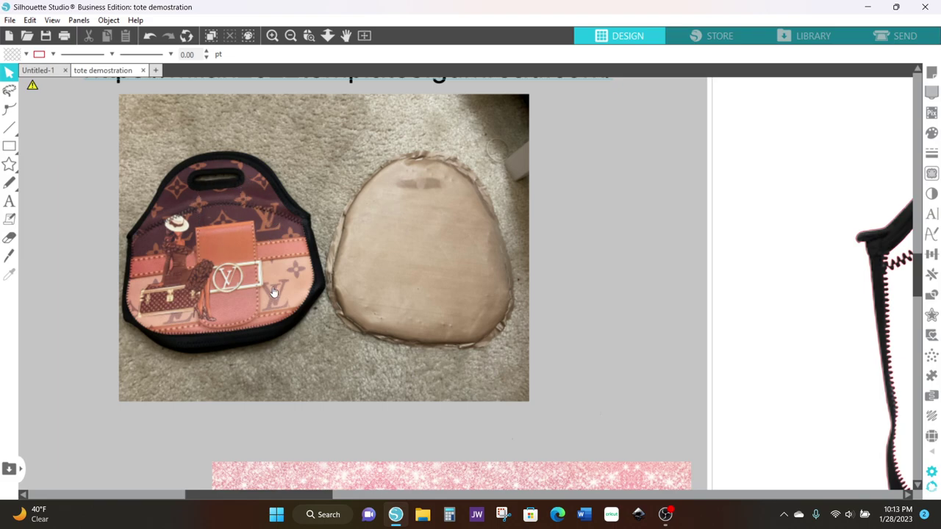
scroll(350, 298, "up", 3)
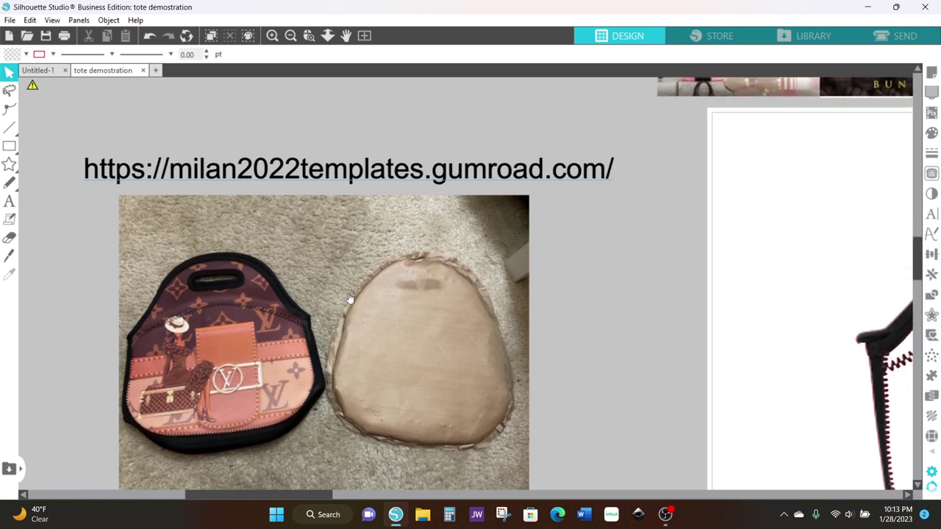
scroll(350, 298, "up", 1)
left_click_drag(247, 498, 390, 498)
scroll(311, 404, "up", 5)
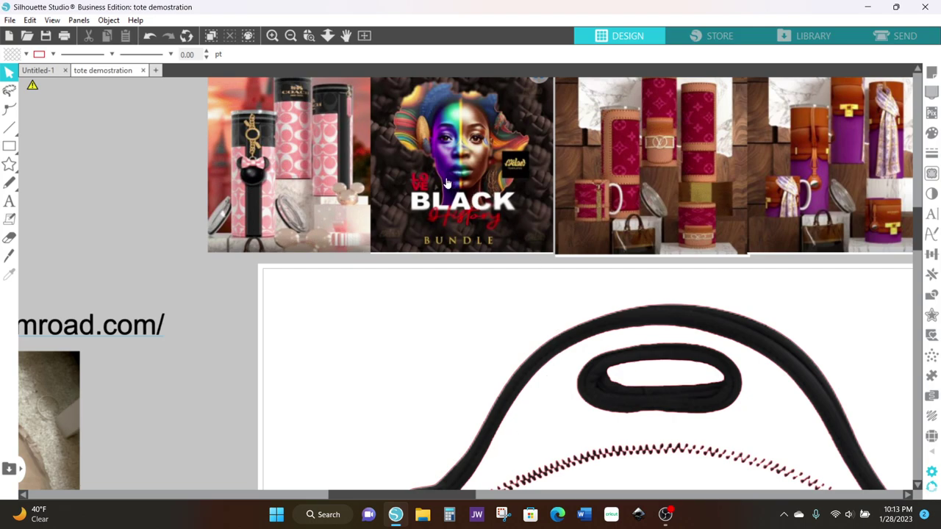
scroll(459, 204, "up", 1)
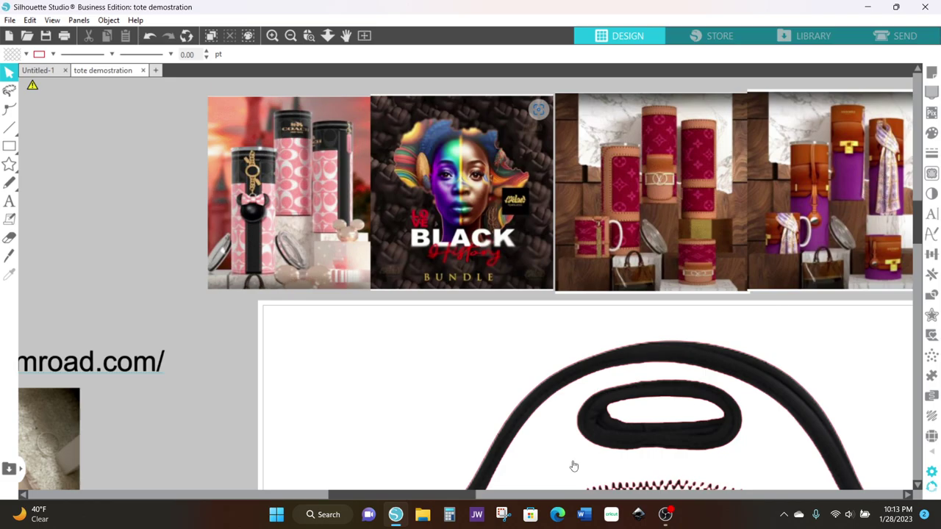
left_click_drag(410, 498, 502, 504)
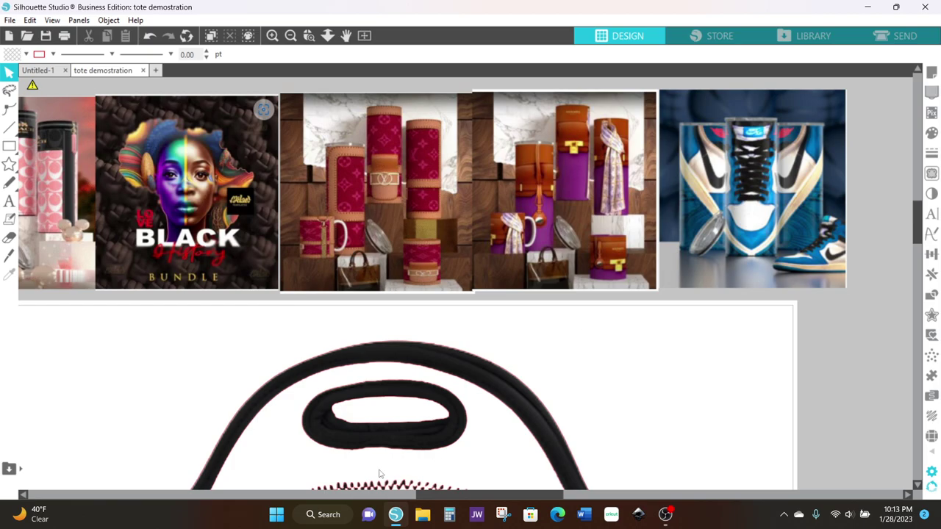
left_click(341, 495)
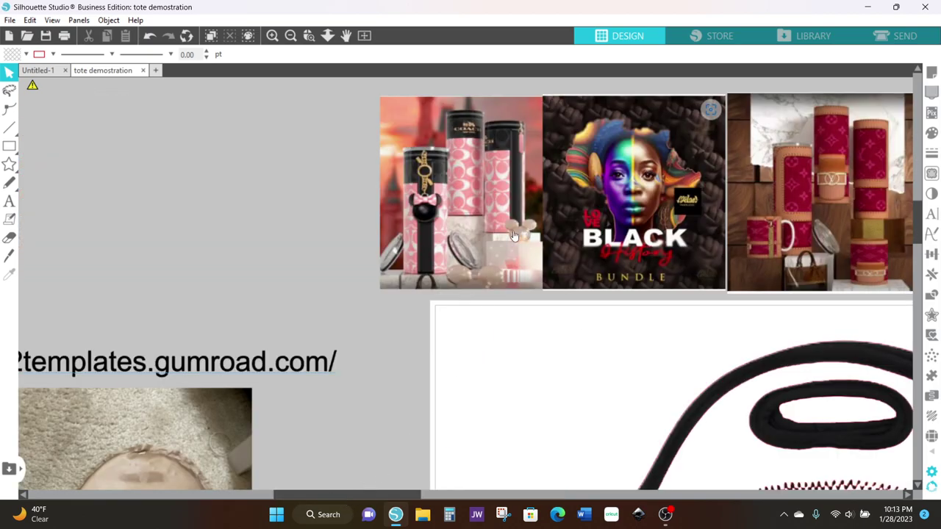
scroll(458, 353, "up", 2)
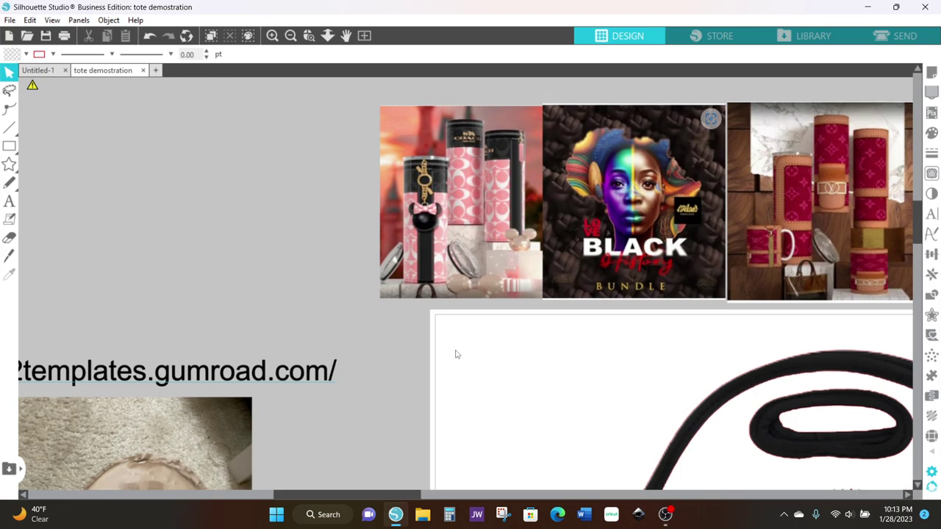
scroll(458, 353, "down", 5)
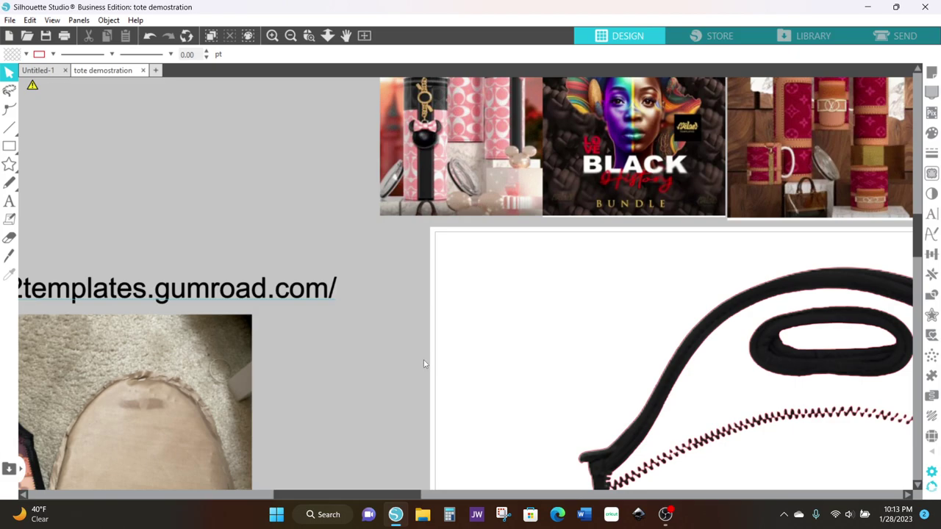
Scroll and pan the canvas to bring the full tote outline into view
scroll(424, 364, "down", 3)
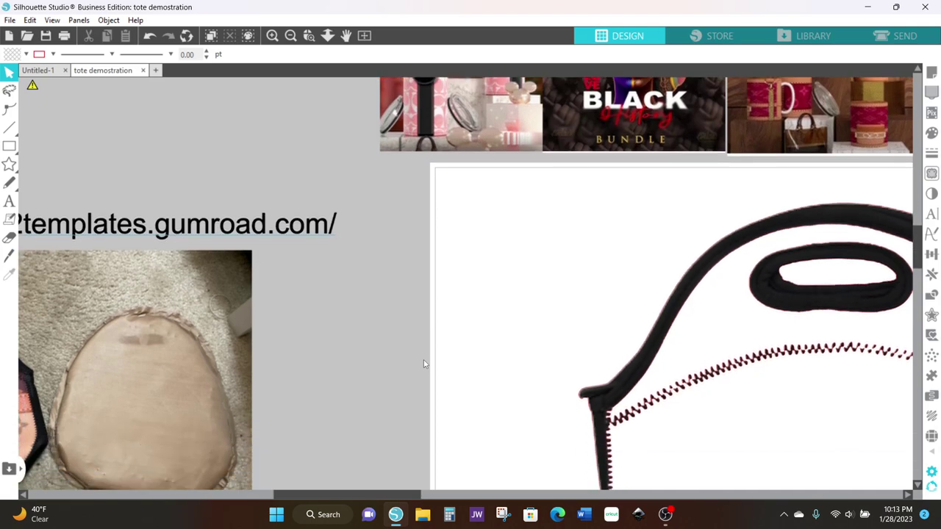
scroll(423, 360, "down", 2)
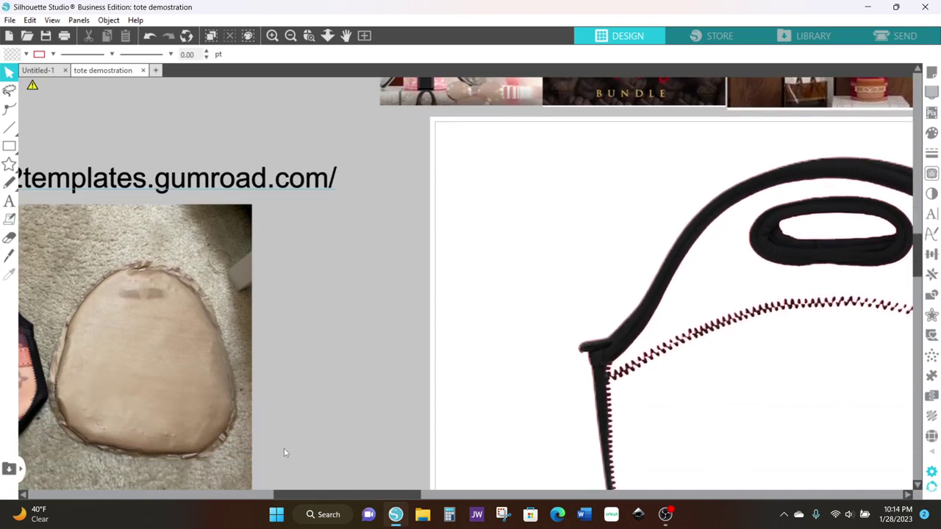
left_click_drag(288, 499, 368, 504)
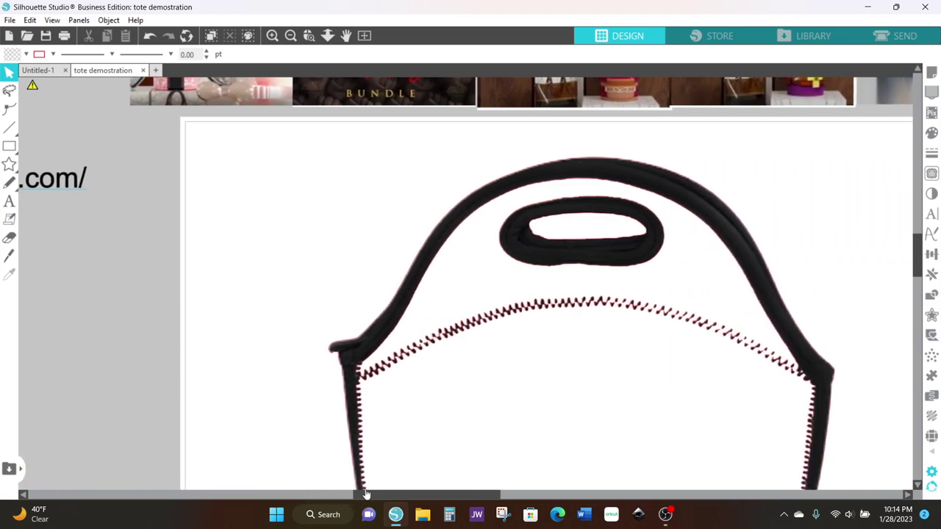
scroll(351, 459, "up", 2)
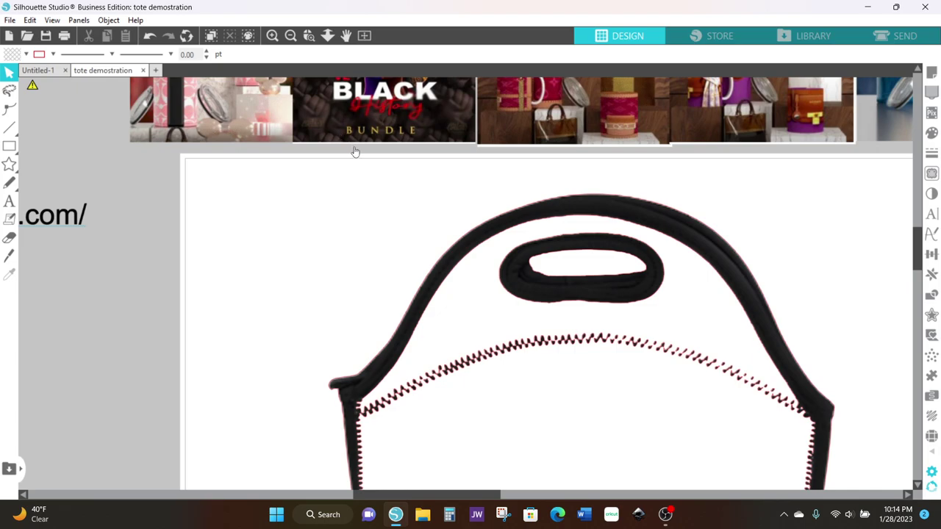
scroll(357, 160, "up", 3)
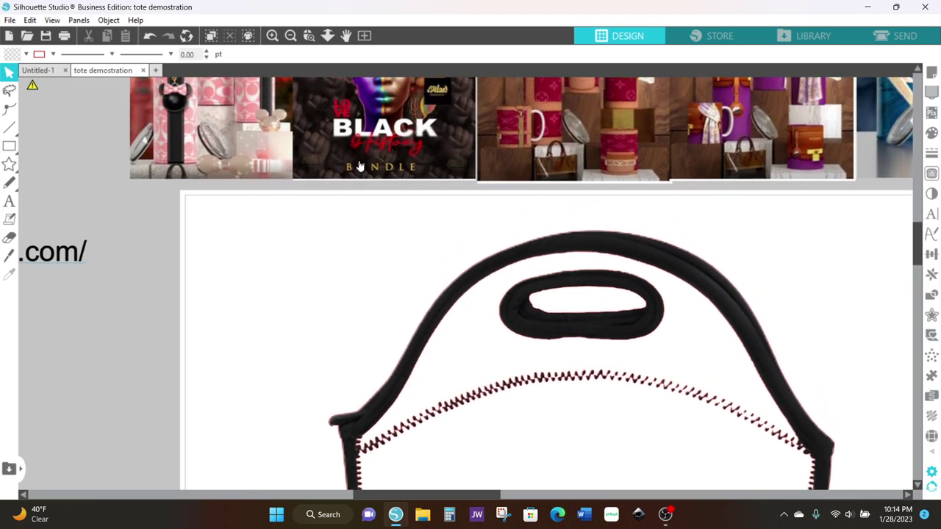
scroll(359, 166, "up", 1)
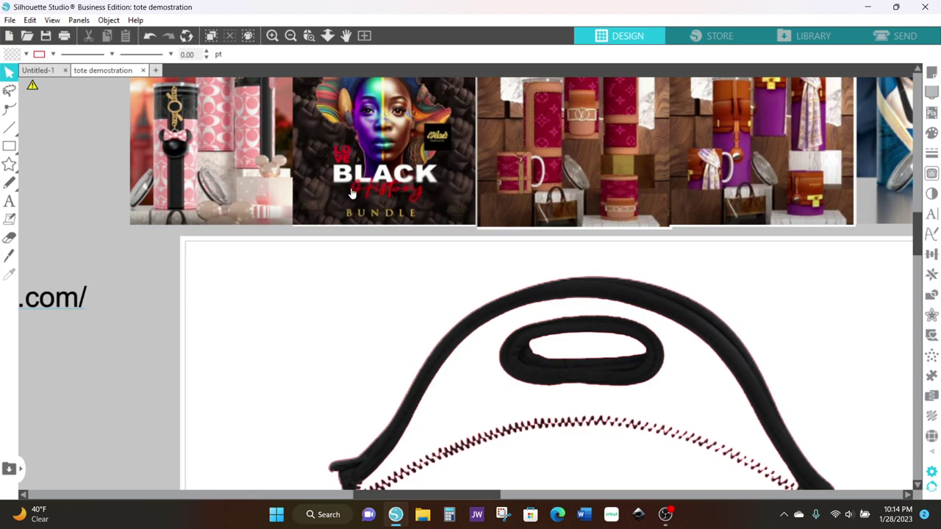
scroll(350, 195, "up", 1)
scroll(347, 200, "down", 2)
scroll(349, 197, "down", 5)
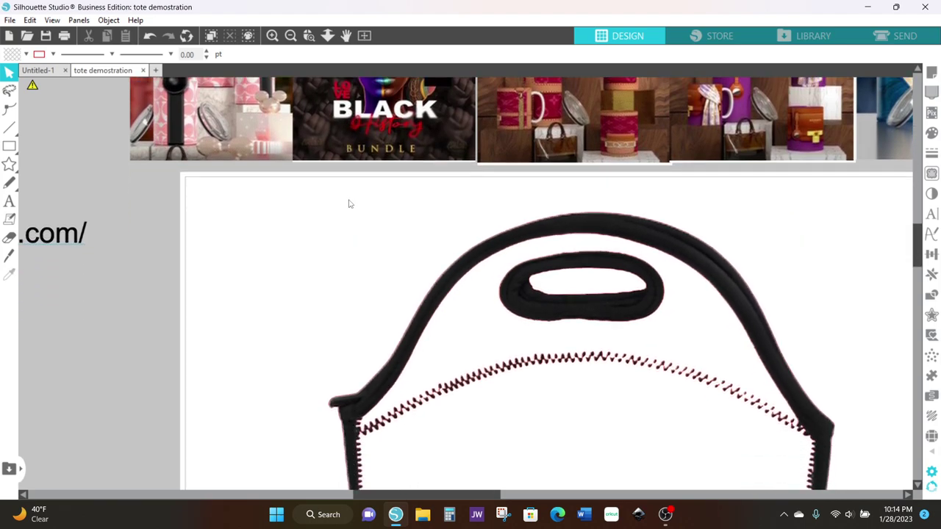
scroll(353, 202, "down", 1)
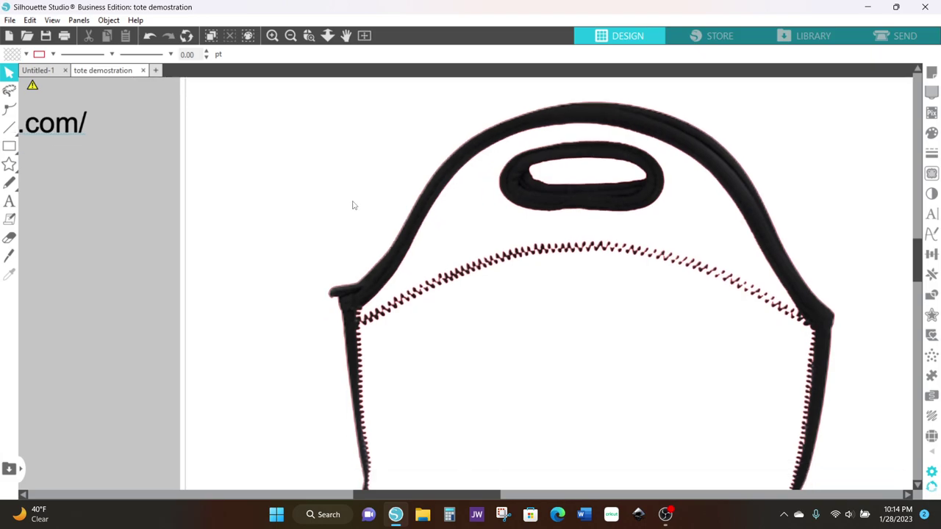
scroll(526, 323, "down", 1)
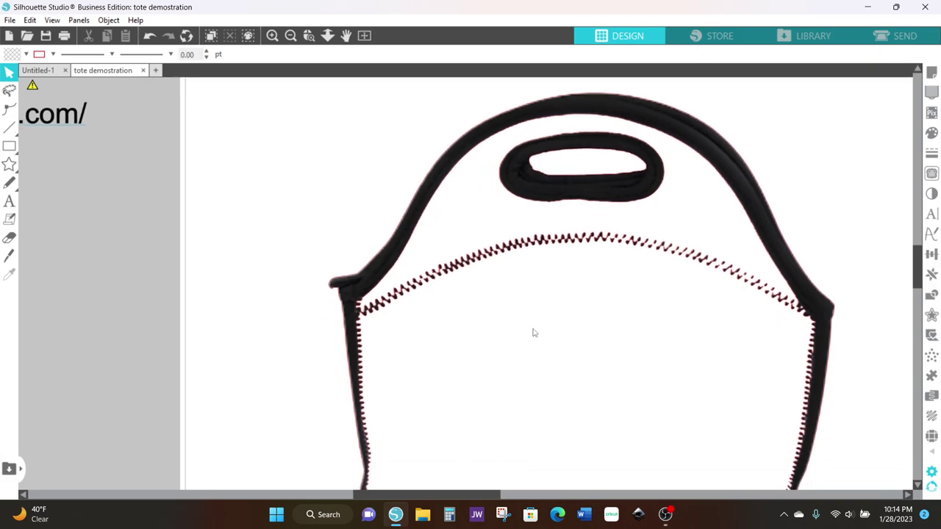
Zoom out three times to show the whole workspace, then nudge the tote outline slightly up and right
left_click(290, 37)
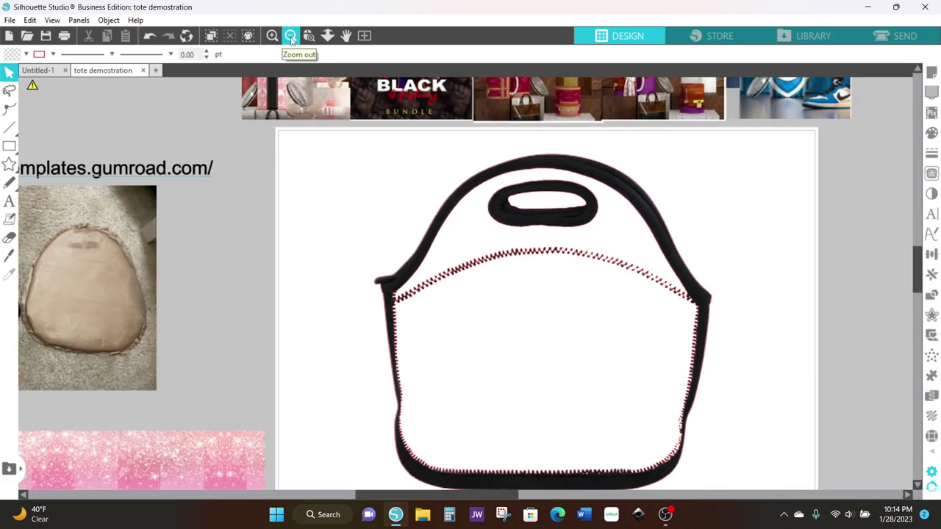
left_click(291, 37)
left_click(291, 38)
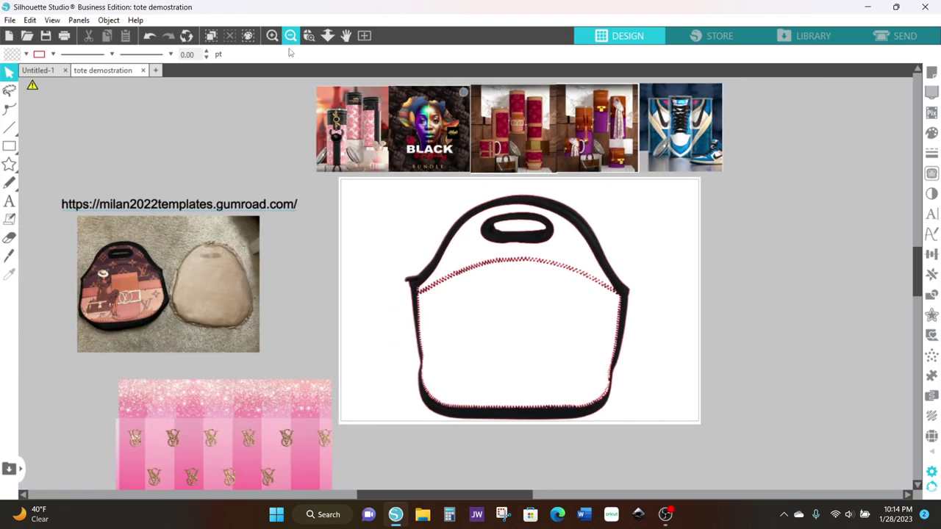
left_click_drag(446, 252, 451, 241)
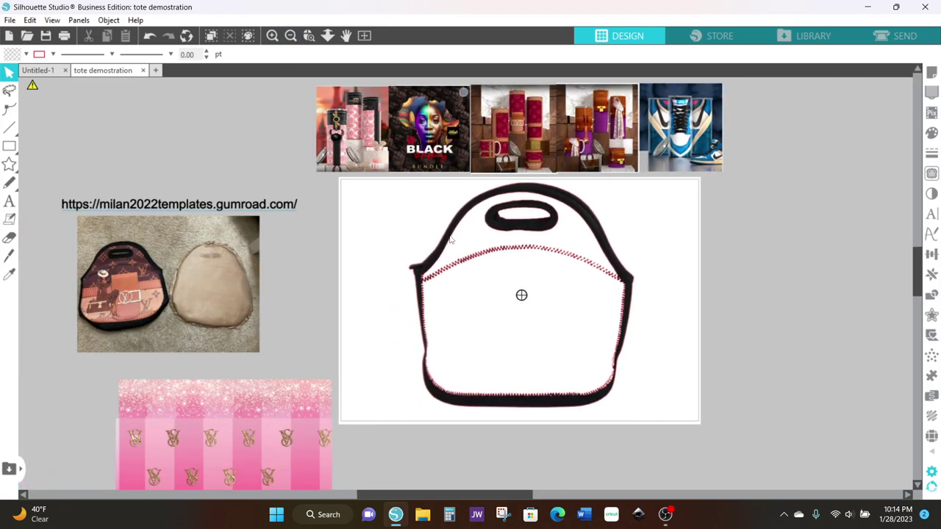